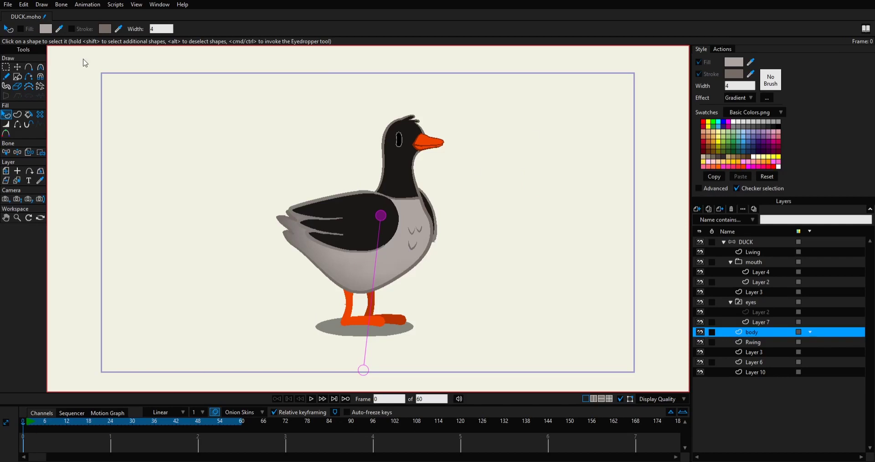
- Export the current frame of the duck to SVG as DUCK.svg in the Desktop's Export folder
click(8, 4)
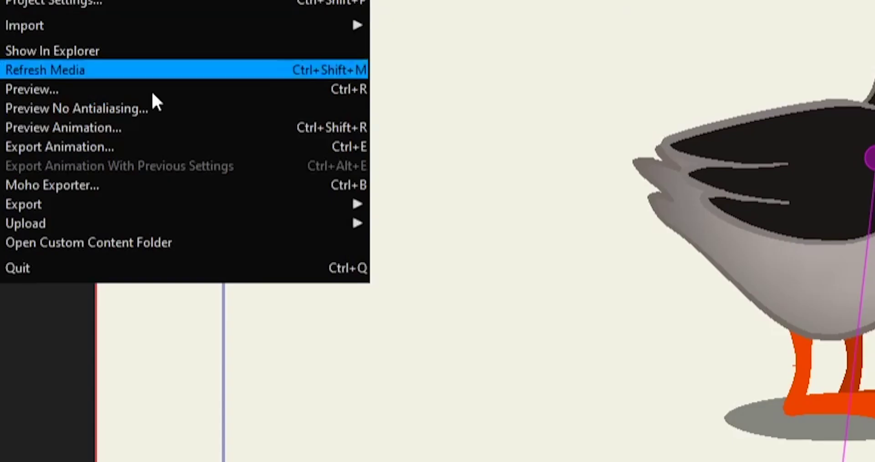
mouse_move(240, 210)
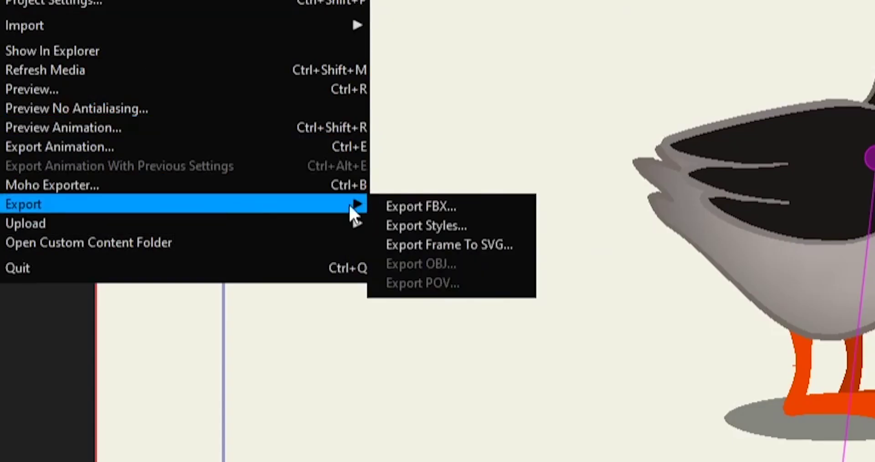
click(490, 253)
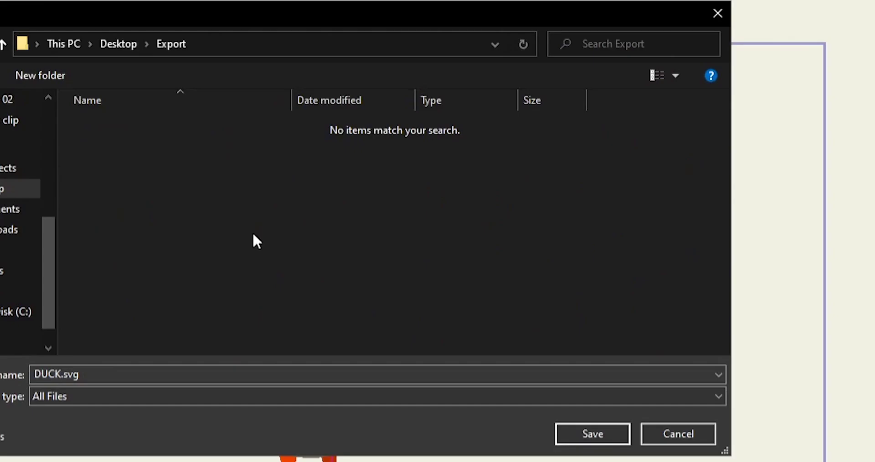
click(135, 374)
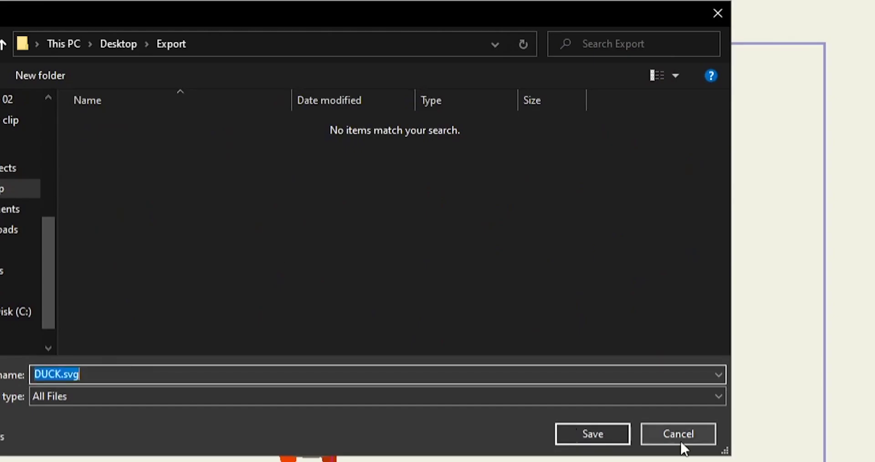
click(609, 434)
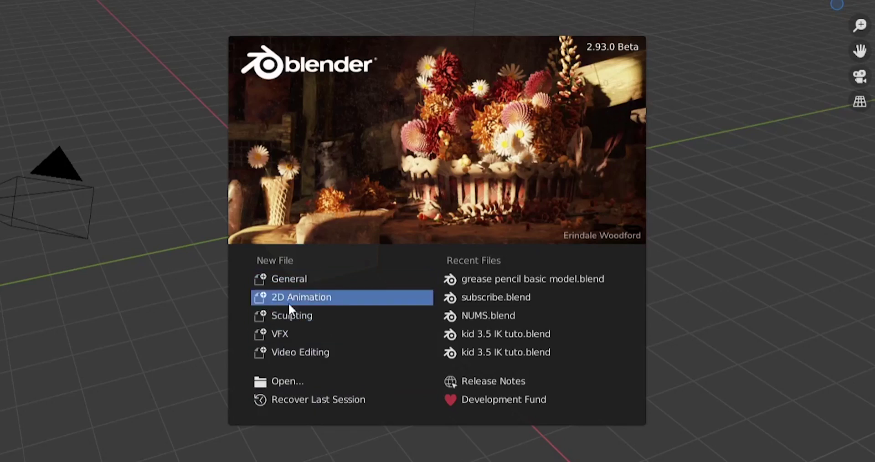
- Switch to Blender, start a new 2D Animation file and put the Stroke object in Object Mode
click(327, 299)
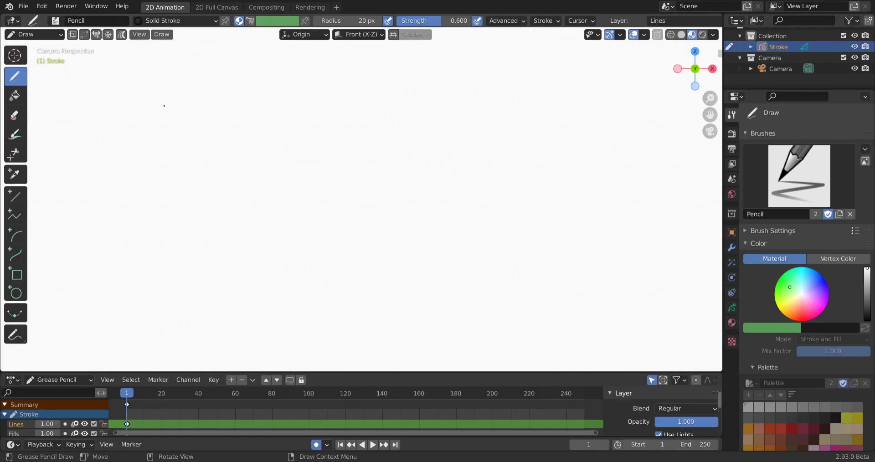
click(23, 6)
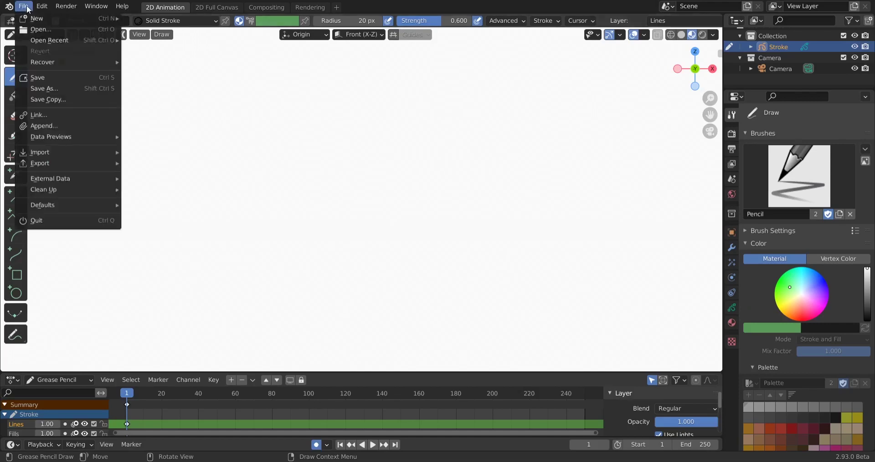
mouse_move(174, 285)
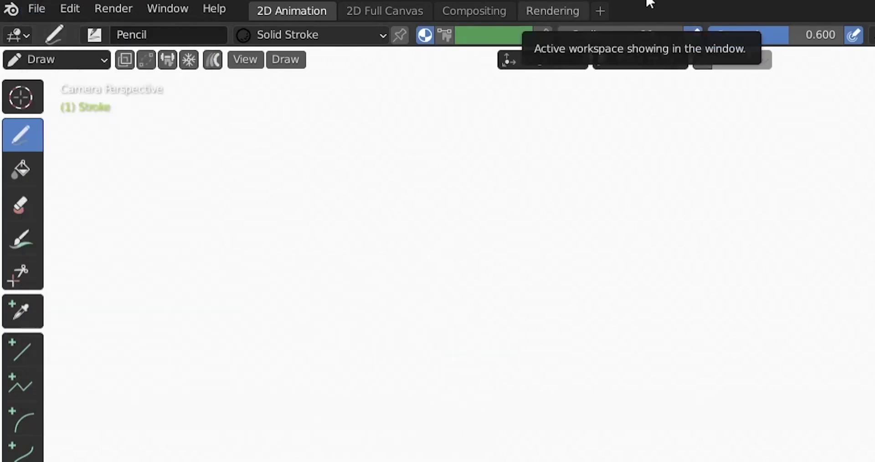
click(82, 64)
click(78, 79)
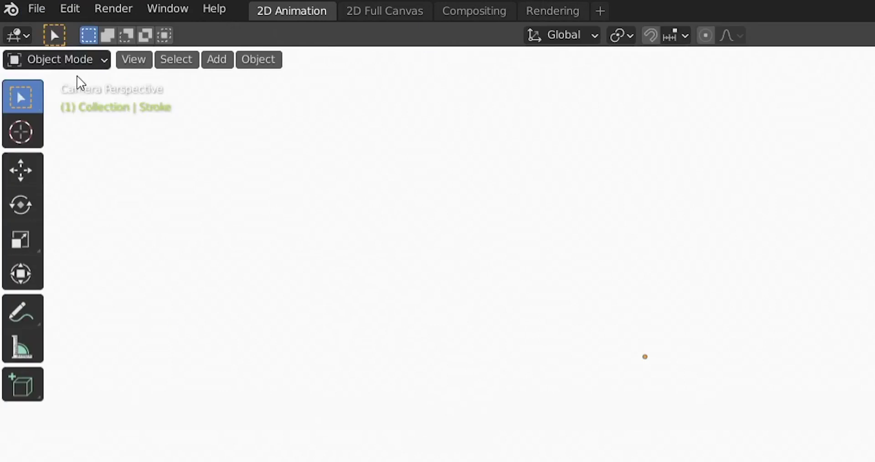
- Import DUCK.svg from the Export folder as a Grease Pencil object
click(49, 13)
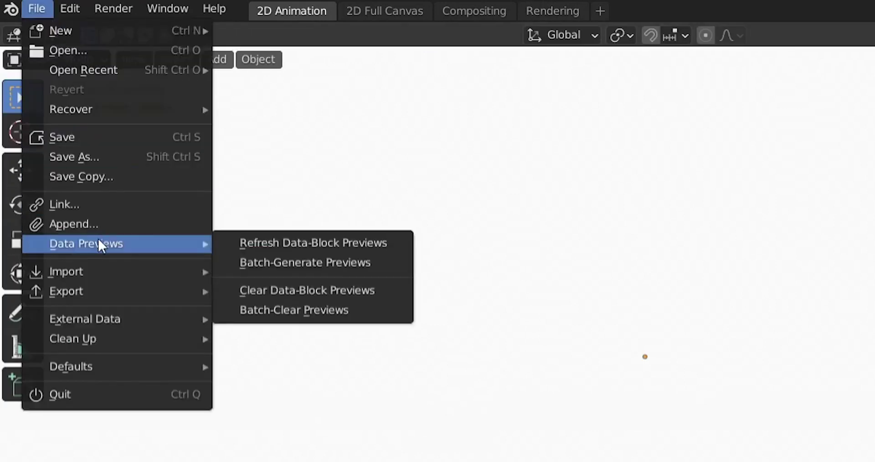
mouse_move(137, 275)
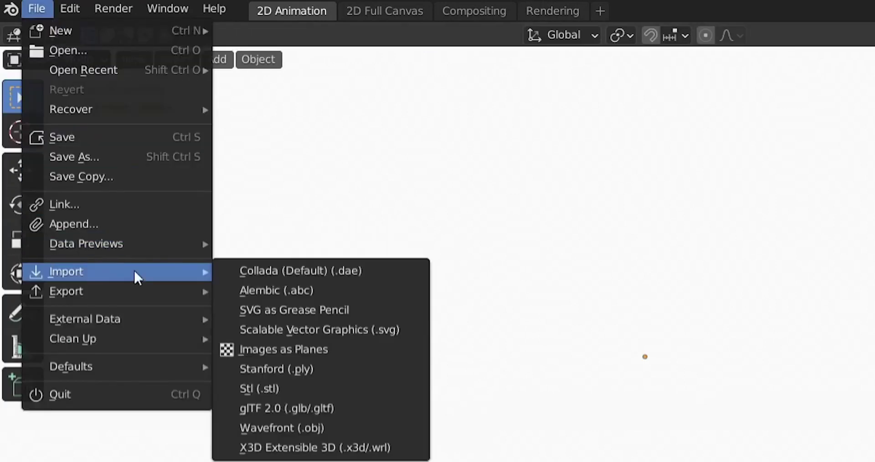
click(303, 310)
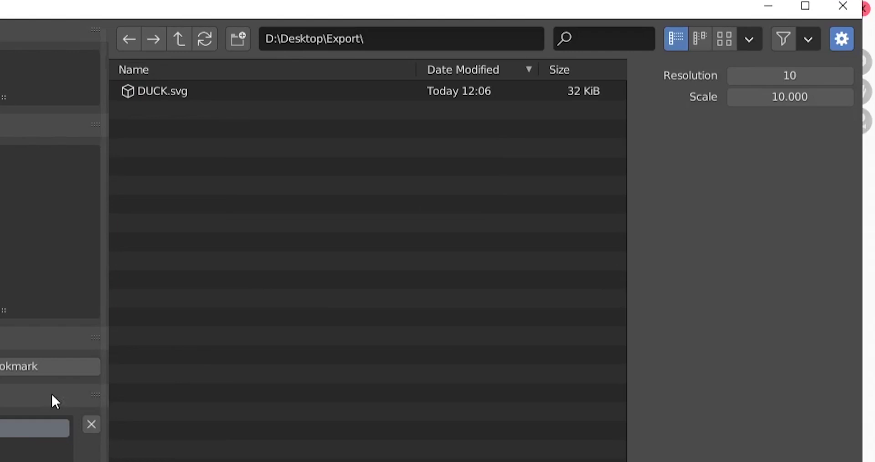
click(161, 91)
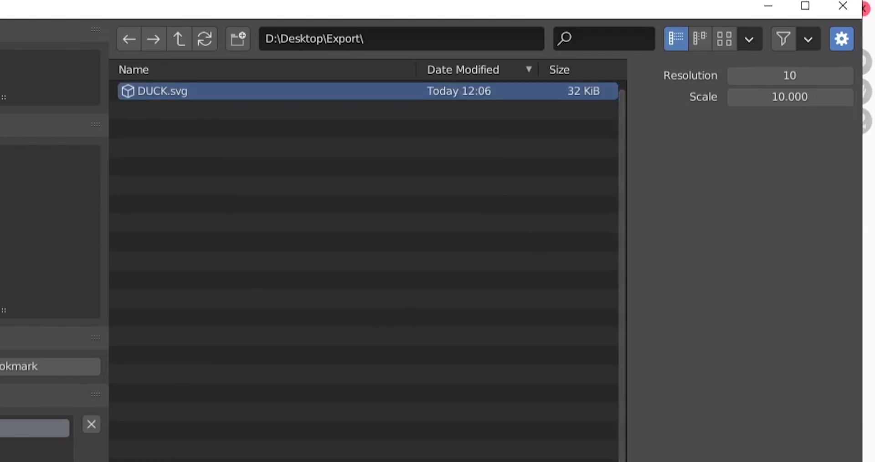
key(Return)
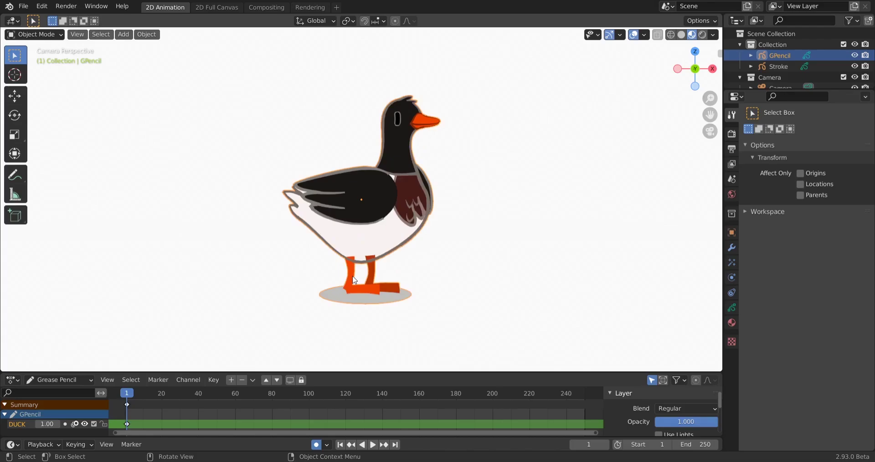
- Examine the imported duck's head, eye, beak and body outlines up close
scroll(221, 375, up, 4)
scroll(358, 276, up, 5)
scroll(357, 276, down, 5)
scroll(405, 236, up, 5)
shift+middle_drag(456, 209, 412, 370)
scroll(460, 203, up, 4)
scroll(461, 205, down, 5)
shift+middle_drag(460, 205, 412, 311)
scroll(422, 263, up, 4)
shift+middle_drag(446, 278, 400, 173)
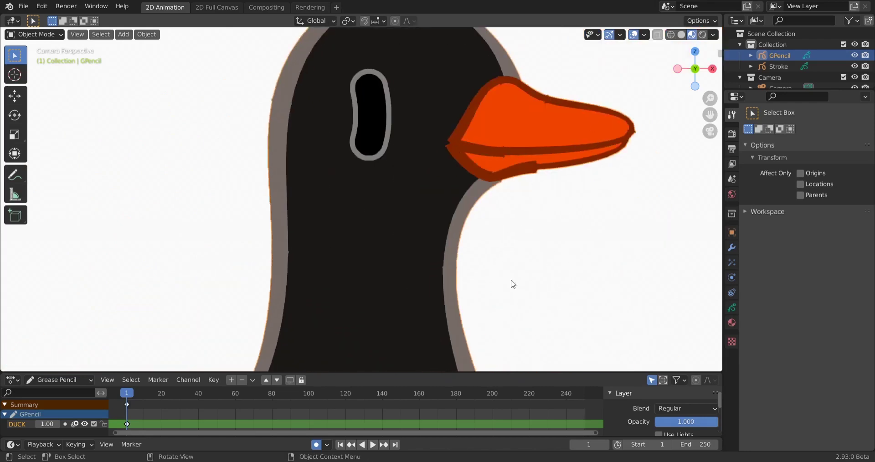
scroll(485, 303, down, 5)
shift+middle_drag(451, 312, 474, 180)
scroll(474, 180, up, 1)
scroll(475, 183, down, 4)
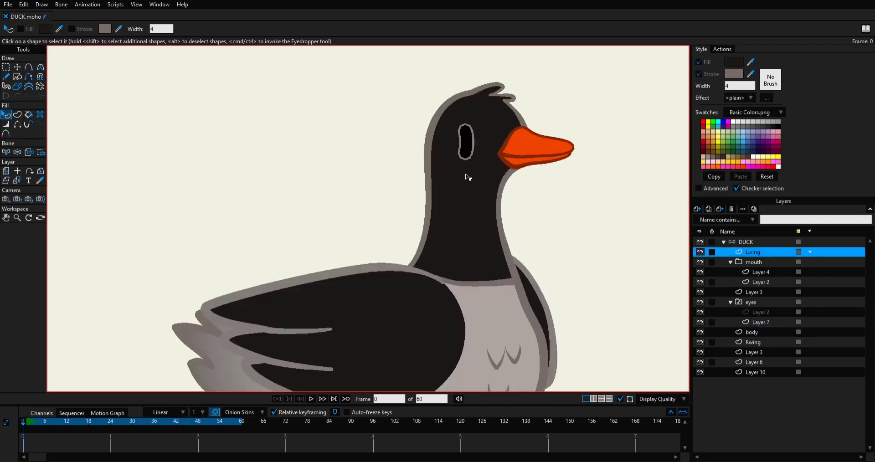
- Compare the original duck in Moho with the imported version in Blender, including its body, feet and shadow
scroll(467, 175, up, 2)
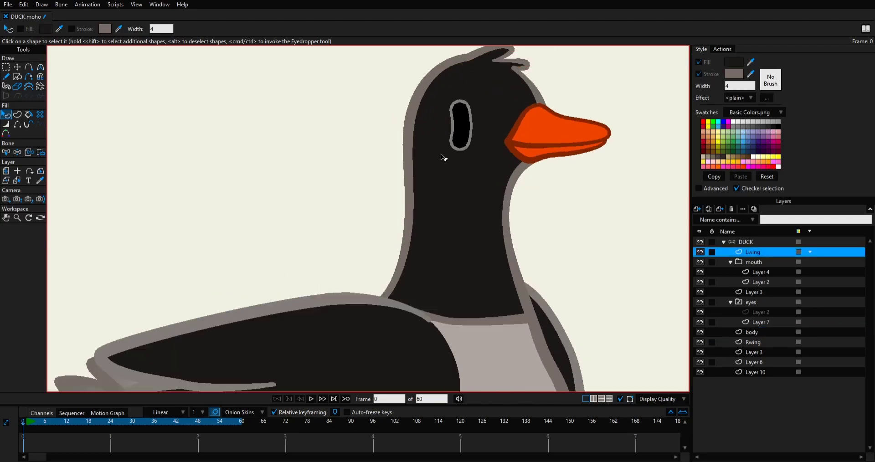
scroll(494, 100, down, 1)
scroll(496, 91, up, 1)
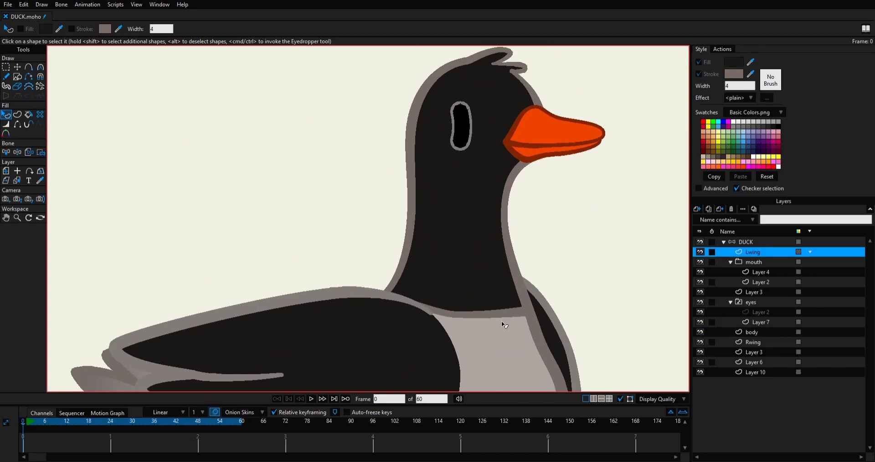
right_drag(505, 326, 514, 87)
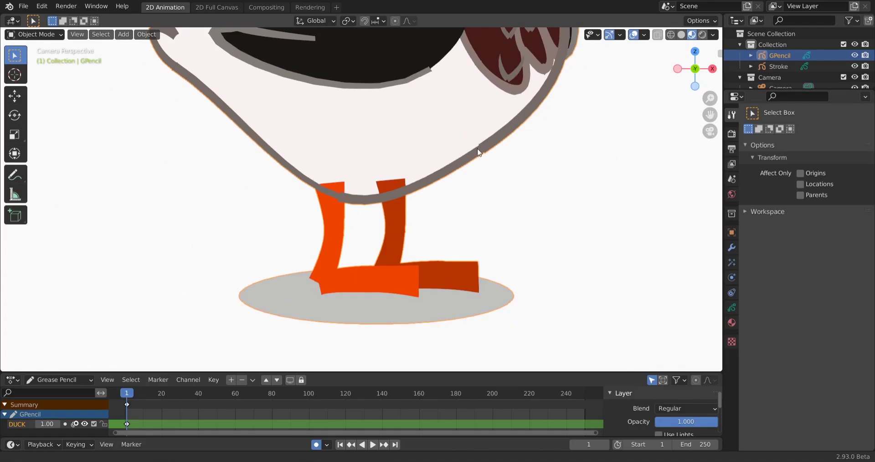
scroll(479, 150, up, 3)
shift+middle_drag(501, 260, 527, 93)
scroll(460, 213, down, 5)
scroll(434, 237, up, 3)
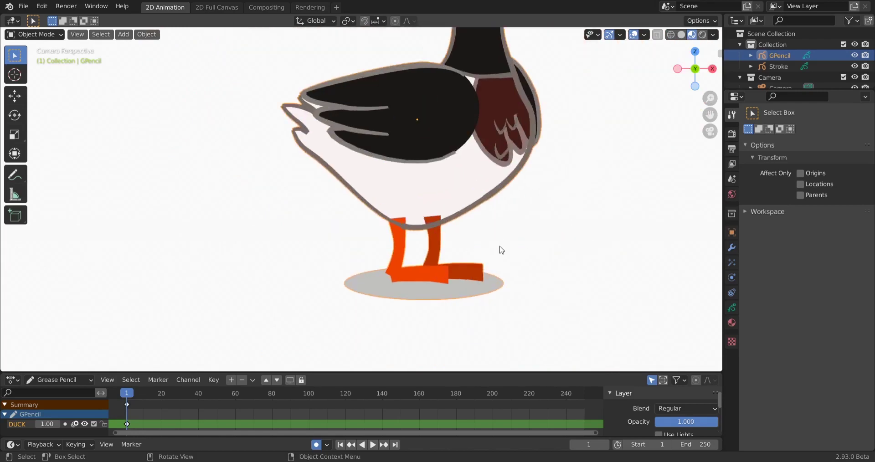
- Examine the duck's leg, tail, eye and beak strokes in Edit Mode, and return to Object Mode
key(ctrl+Tab)
click(569, 241)
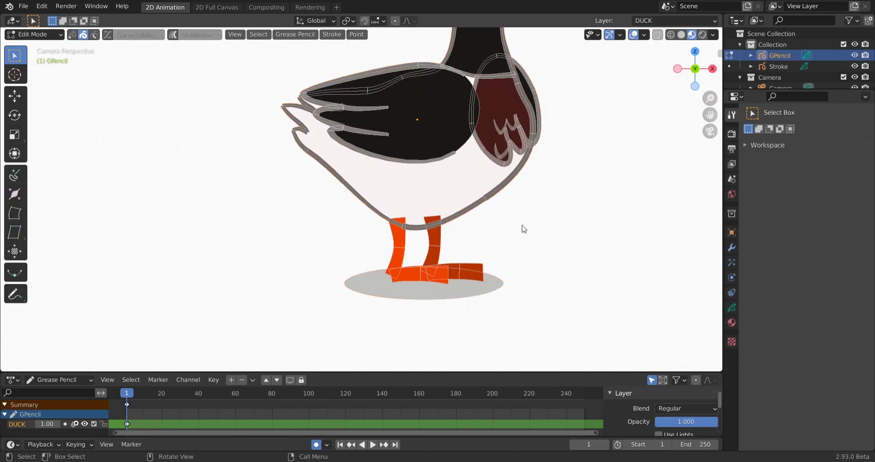
scroll(496, 225, up, 3)
scroll(529, 250, down, 3)
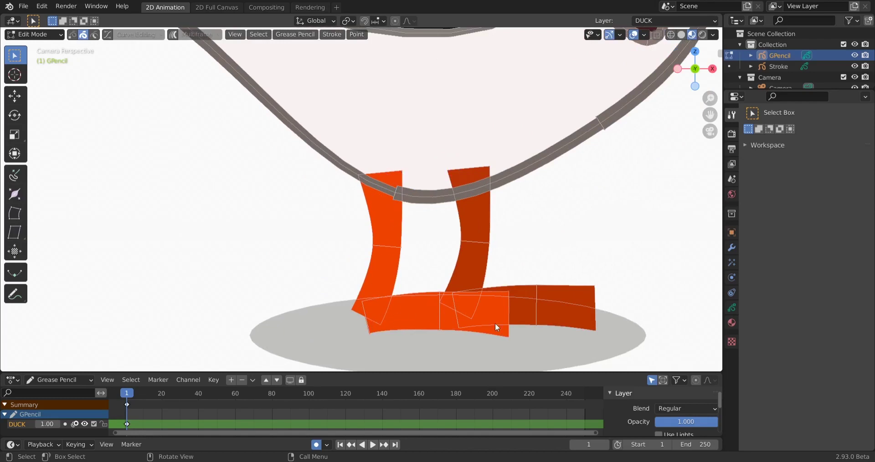
shift+middle_drag(302, 175, 393, 334)
shift+middle_drag(373, 192, 450, 259)
shift+middle_drag(324, 272, 319, 234)
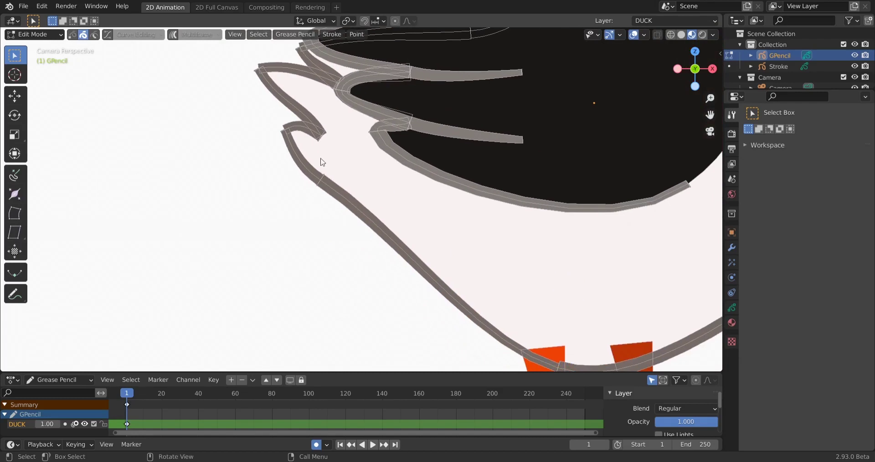
shift+middle_drag(371, 156, 367, 238)
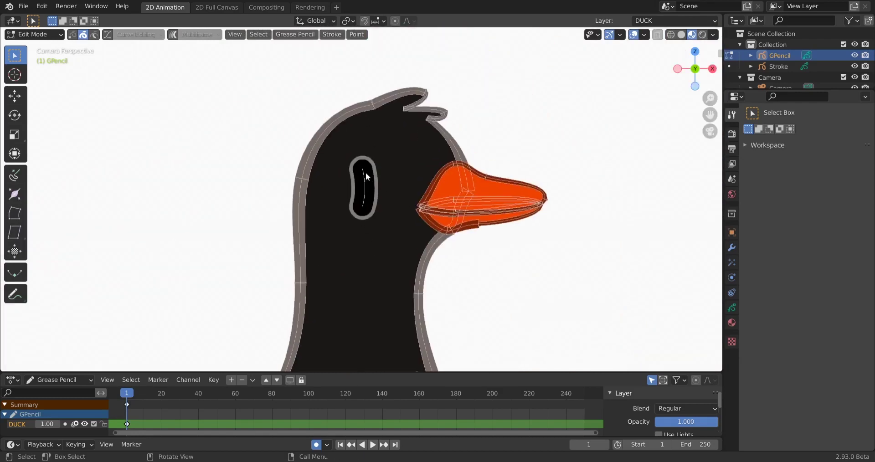
shift+middle_drag(376, 275, 477, 271)
key(ctrl+Tab)
click(410, 278)
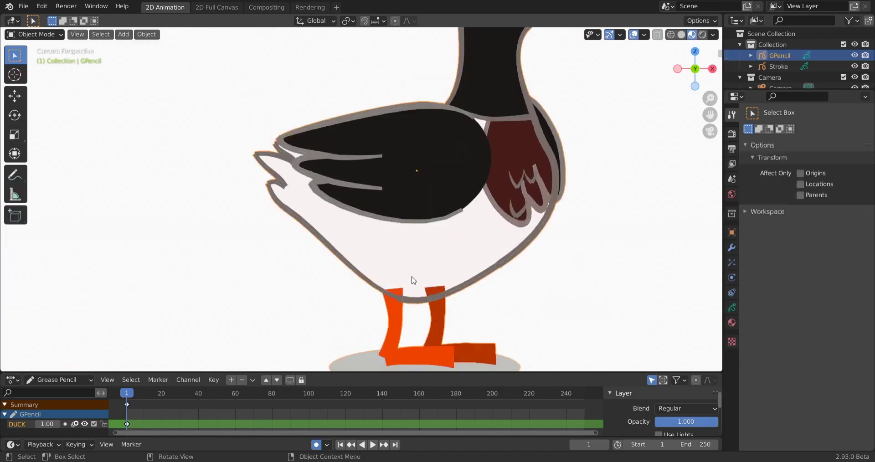
- Examine the stroke and fill settings of the duck's materials, including the available fill styles
scroll(561, 254, up, 1)
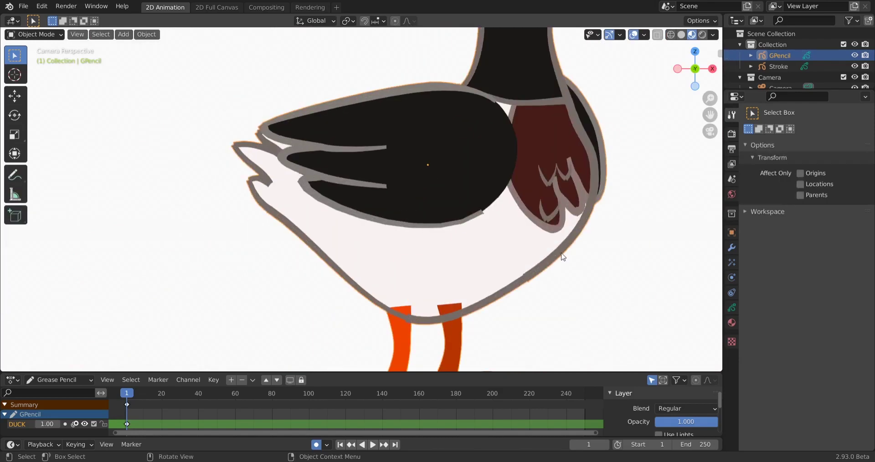
click(731, 322)
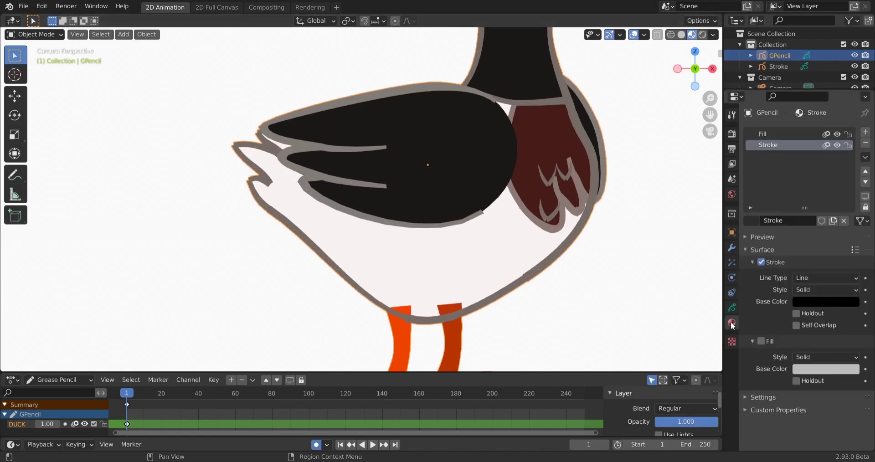
scroll(532, 297, down, 4)
scroll(531, 297, up, 7)
scroll(532, 297, down, 2)
scroll(531, 296, down, 2)
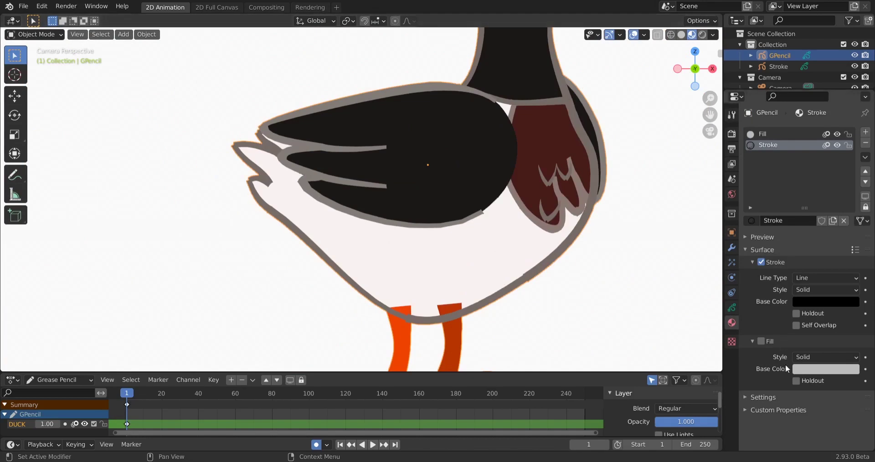
click(838, 357)
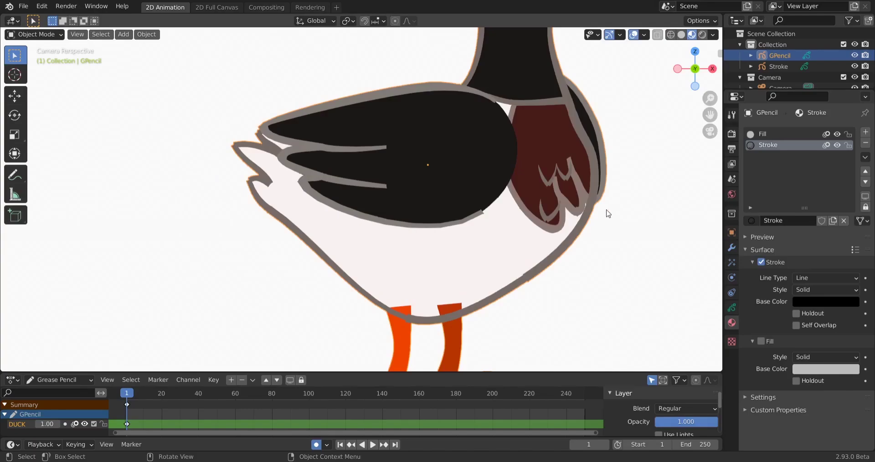
scroll(593, 223, down, 4)
scroll(502, 265, up, 3)
scroll(502, 265, down, 2)
scroll(478, 237, up, 4)
scroll(456, 228, up, 2)
scroll(449, 136, down, 5)
scroll(444, 205, up, 3)
scroll(440, 219, down, 4)
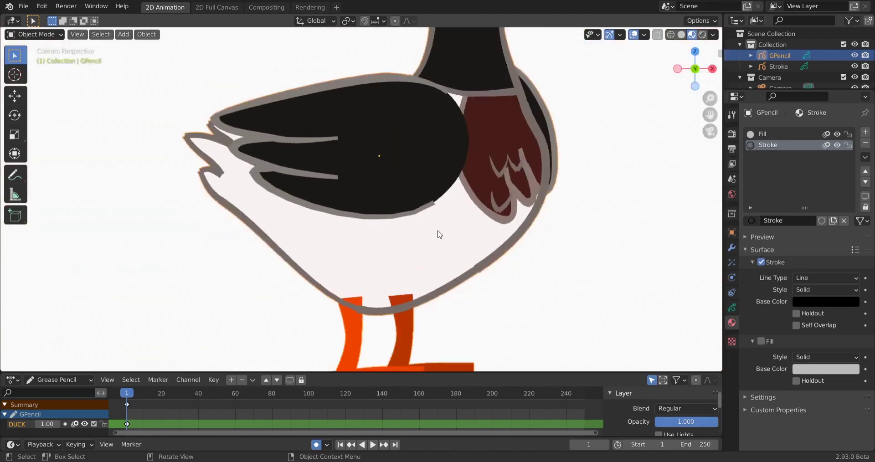
scroll(444, 203, up, 1)
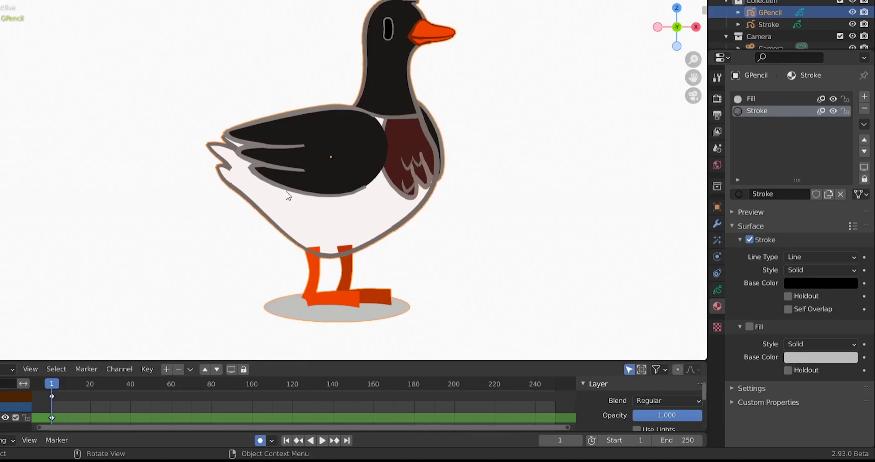
- Put the duck in Edit Mode, add a new Grease Pencil layer and move it below the DUCK layer
scroll(322, 277, up, 3)
scroll(313, 274, up, 3)
scroll(314, 270, down, 6)
scroll(314, 270, up, 5)
scroll(324, 260, down, 7)
scroll(324, 261, up, 6)
shift+middle_drag(488, 336, 486, 178)
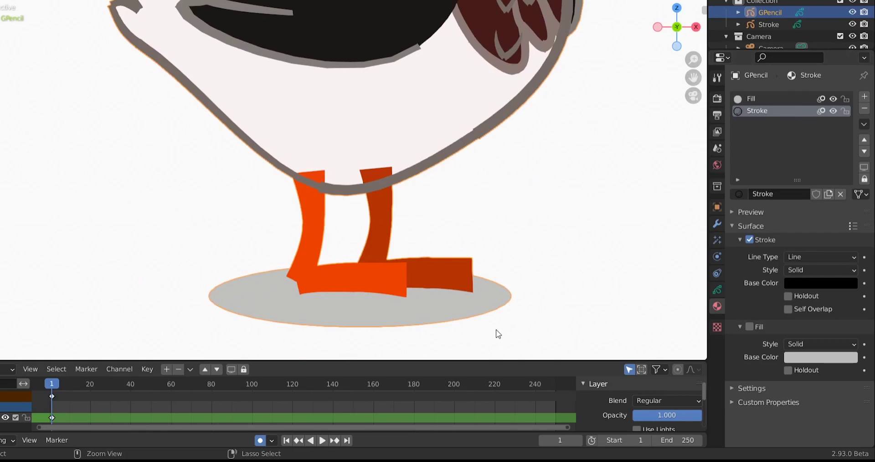
key(ctrl+Tab)
click(587, 330)
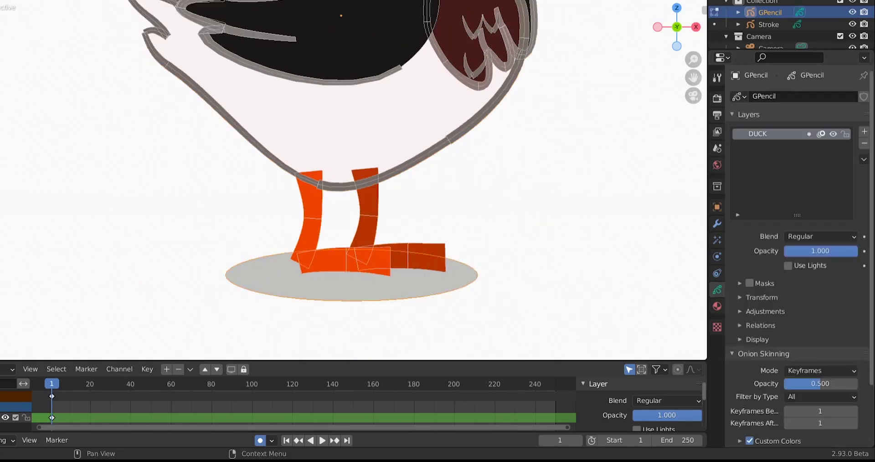
click(864, 132)
click(864, 188)
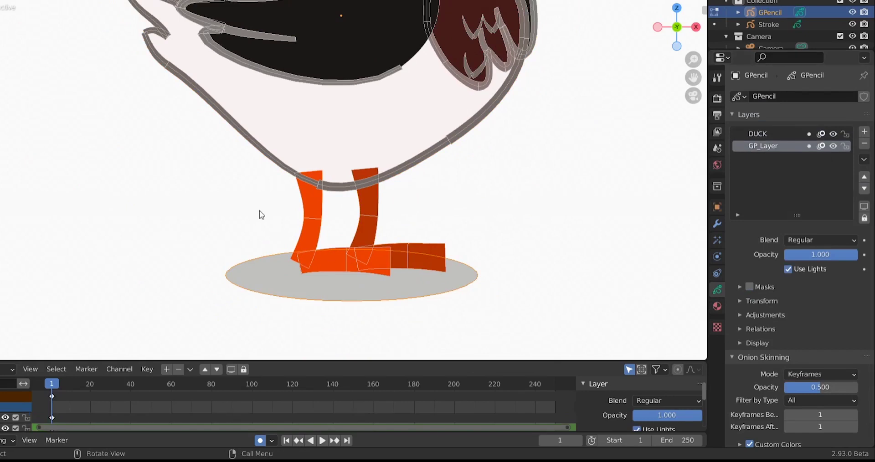
- In Draw mode, draw a solid blue rectangle behind the duck's legs and shadow, using the Fill material and vertex color
key(ctrl+Tab)
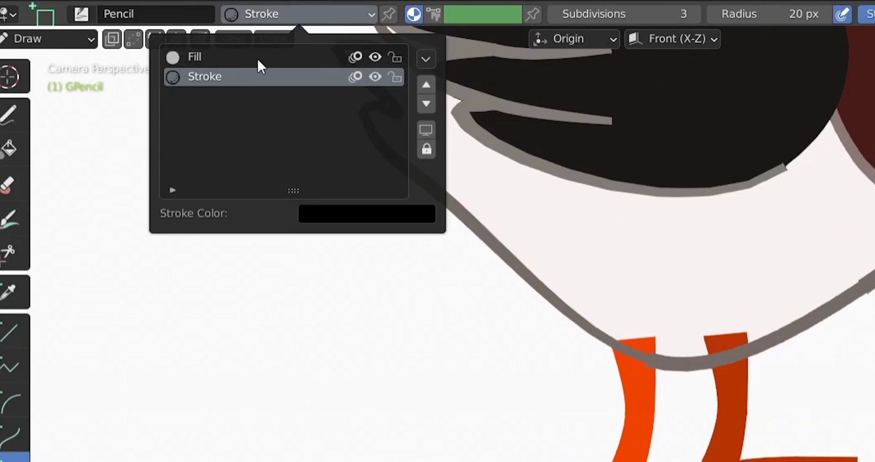
click(217, 56)
click(435, 14)
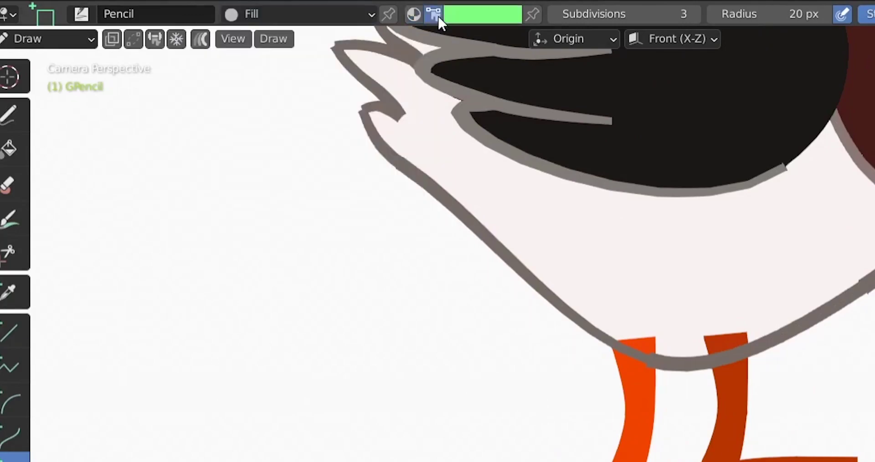
click(479, 20)
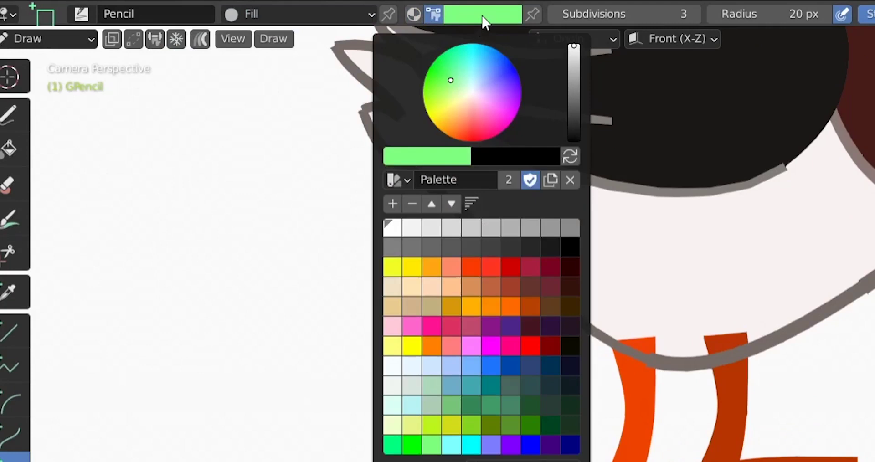
click(532, 446)
drag(183, 103, 807, 385)
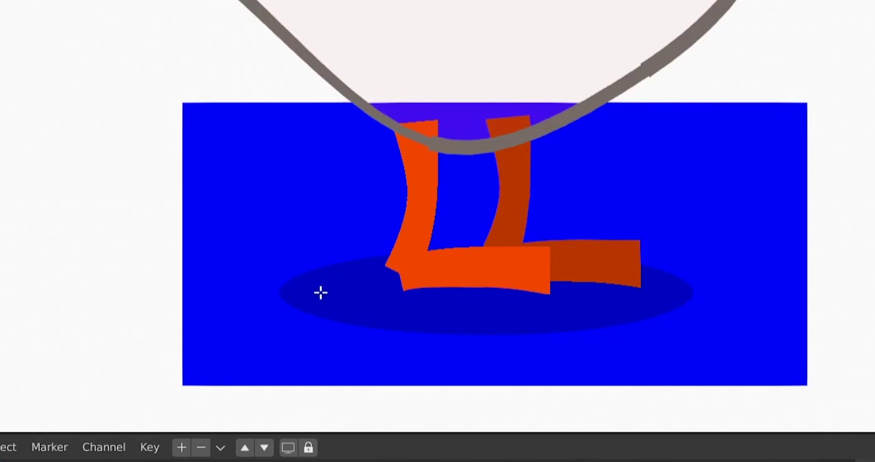
scroll(582, 273, down, 3)
scroll(578, 271, up, 3)
scroll(548, 206, down, 1)
scroll(548, 205, up, 3)
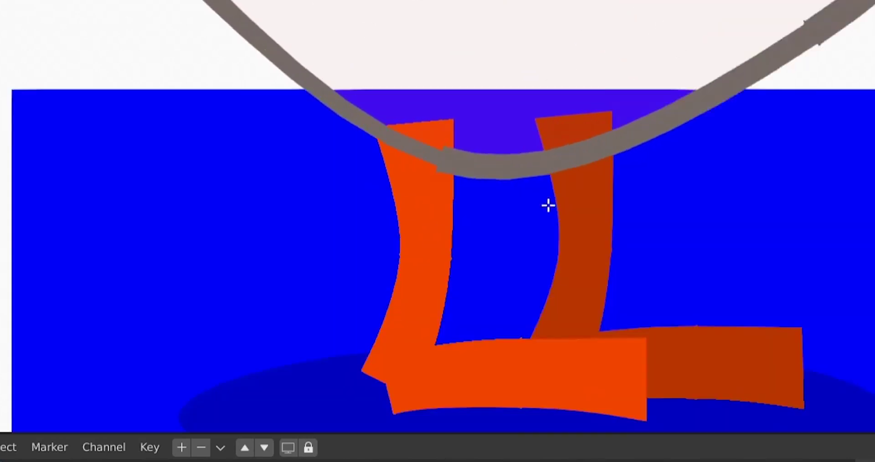
scroll(551, 183, down, 1)
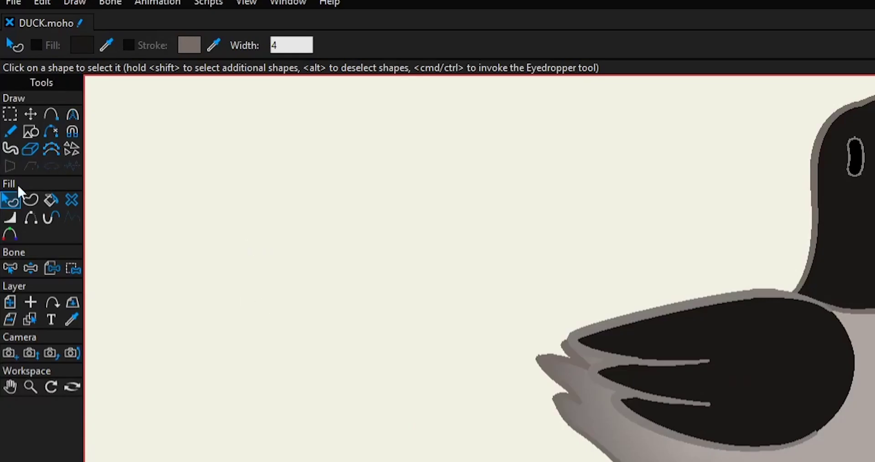
- Switch to Moho and set the effect of the duck's body shape on the body layer to <plain>
click(661, 351)
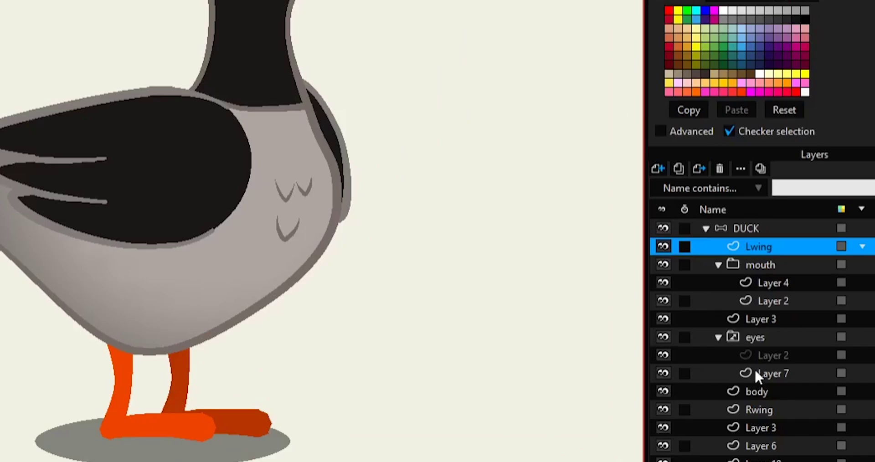
click(753, 390)
click(242, 324)
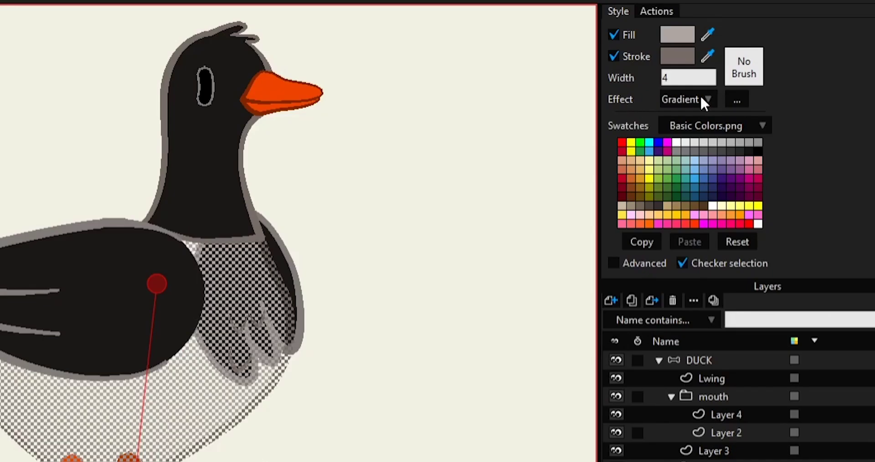
click(703, 100)
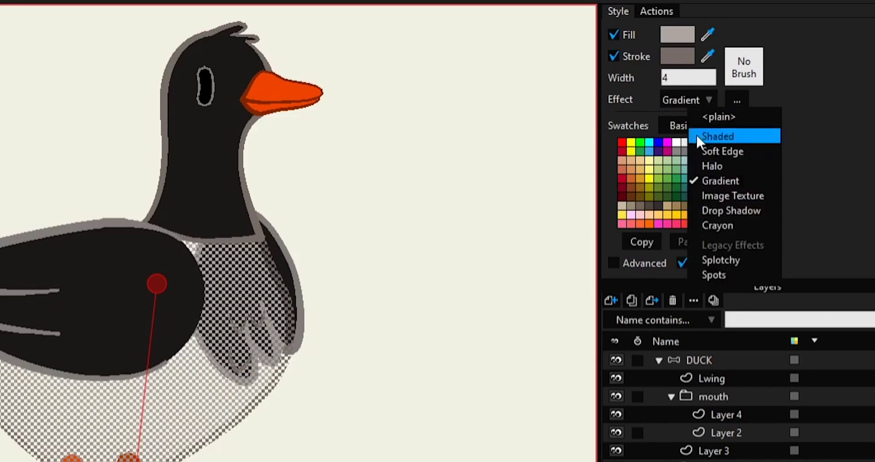
click(720, 118)
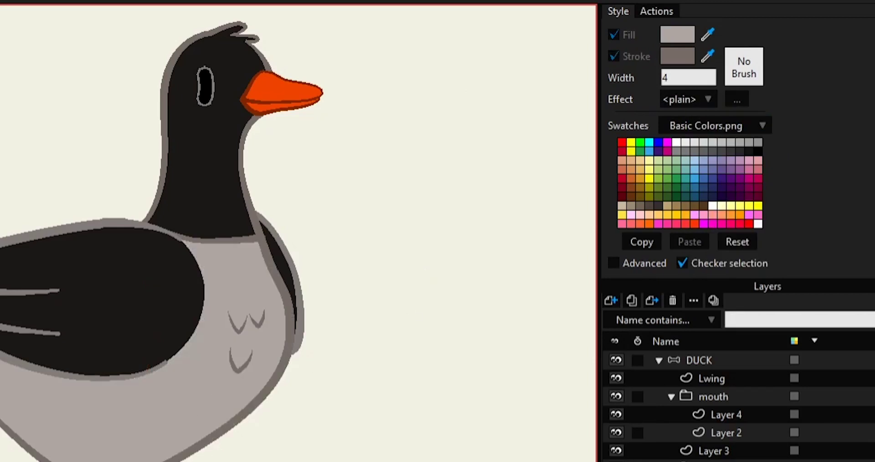
- Examine the plain-filled body shape together with the duck's legs, head and beak
scroll(297, 226, up, 1)
scroll(234, 444, up, 3)
scroll(234, 444, up, 1)
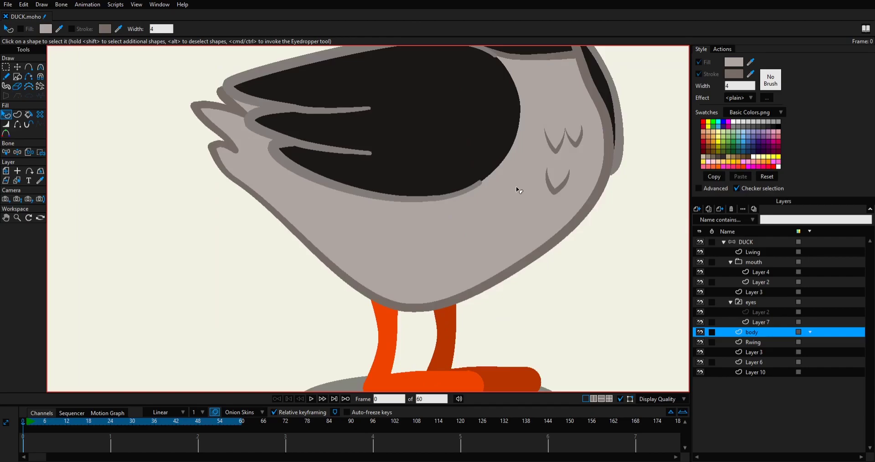
click(518, 190)
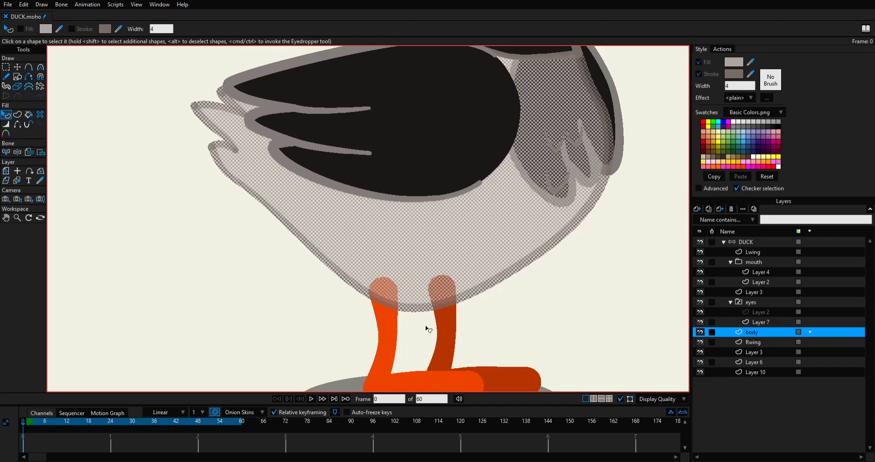
click(623, 301)
scroll(416, 215, down, 4)
scroll(415, 214, up, 4)
scroll(416, 214, down, 4)
scroll(474, 141, up, 5)
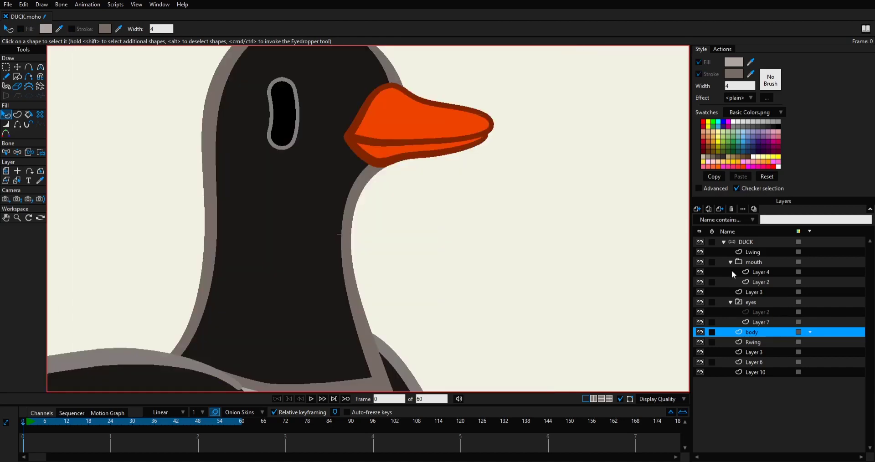
- Even out the stroke width of the duck's wing on the Lwing layer with the Line Width tool
click(769, 254)
scroll(476, 251, down, 4)
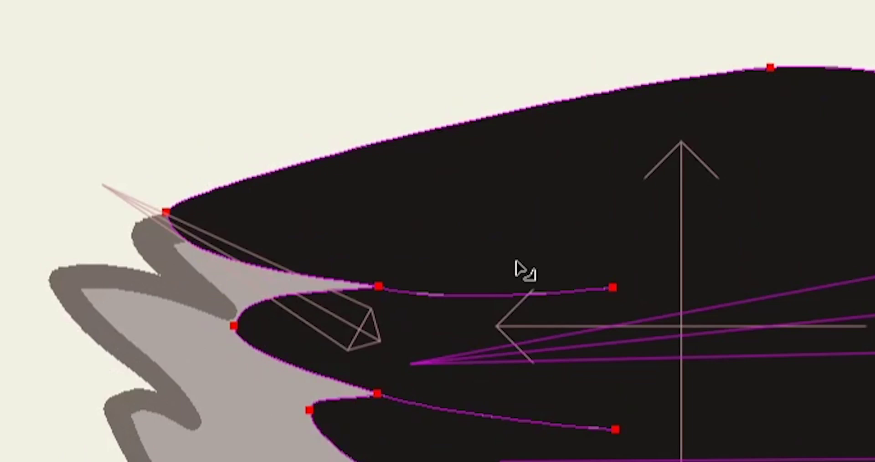
mouse_move(516, 261)
mouse_down()
mouse_move(549, 283)
mouse_move(574, 217)
mouse_move(500, 171)
mouse_move(783, 334)
mouse_move(412, 177)
mouse_move(529, 220)
mouse_move(533, 213)
mouse_up()
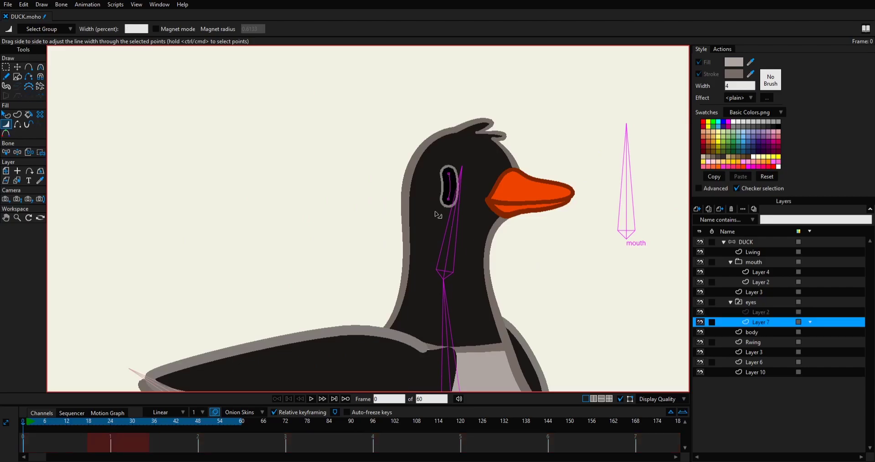
- Check the strokes of the eye, body, Layer 3 and Layer 10 layers for variable line width
scroll(437, 214, up, 2)
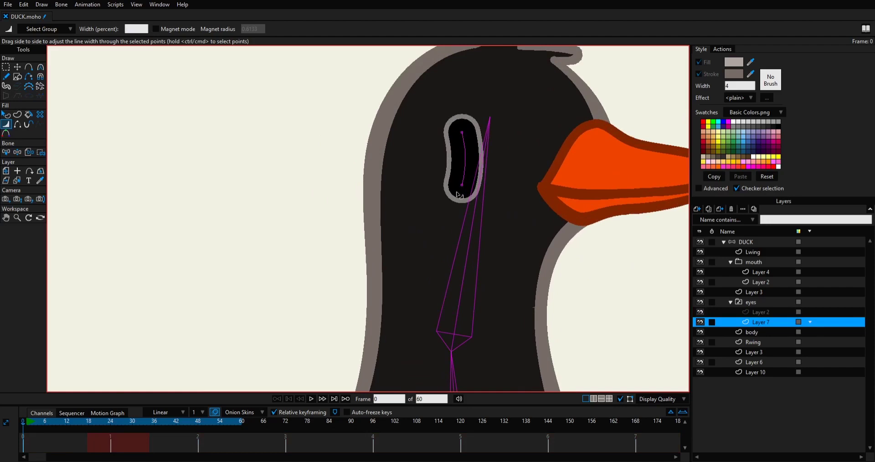
scroll(573, 322, down, 3)
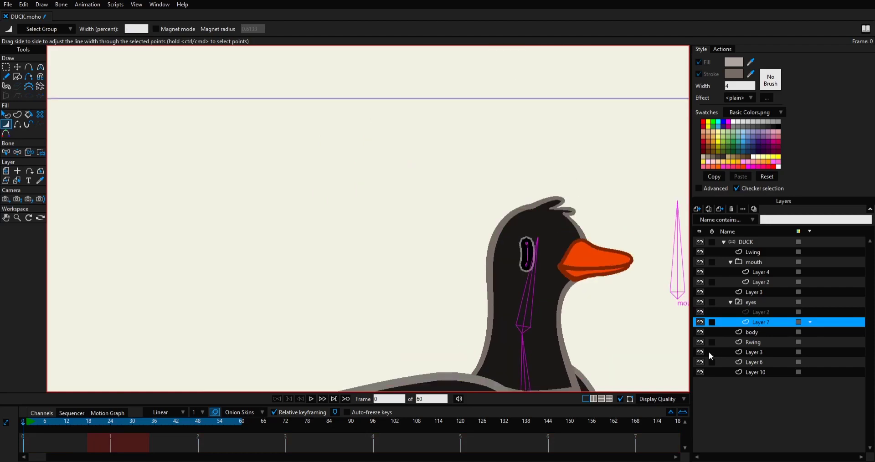
click(768, 334)
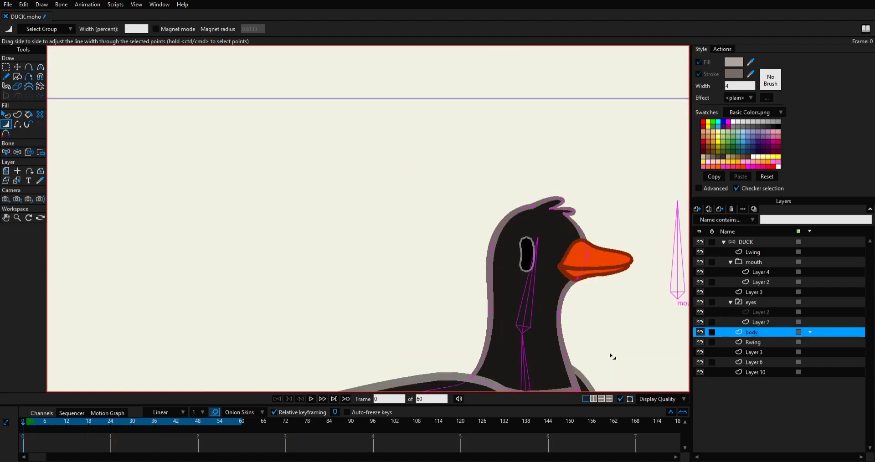
drag(596, 342, 598, 279)
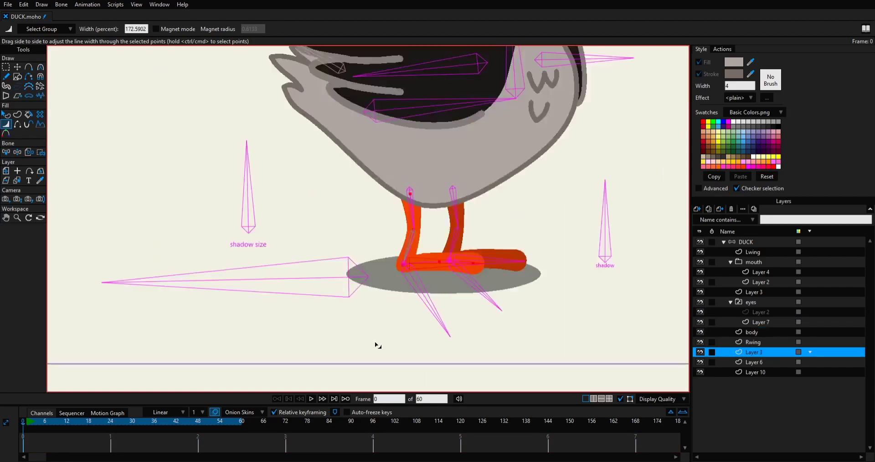
scroll(501, 251, up, 2)
click(728, 374)
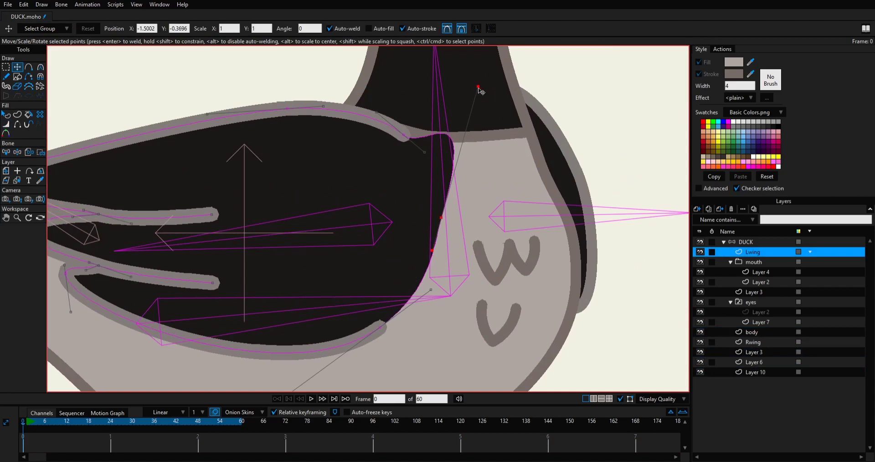
- Reshape the rounded front edge of the wing on the Lwing layer by adjusting its curve point and Bezier handle
click(478, 88)
drag(478, 88, 440, 178)
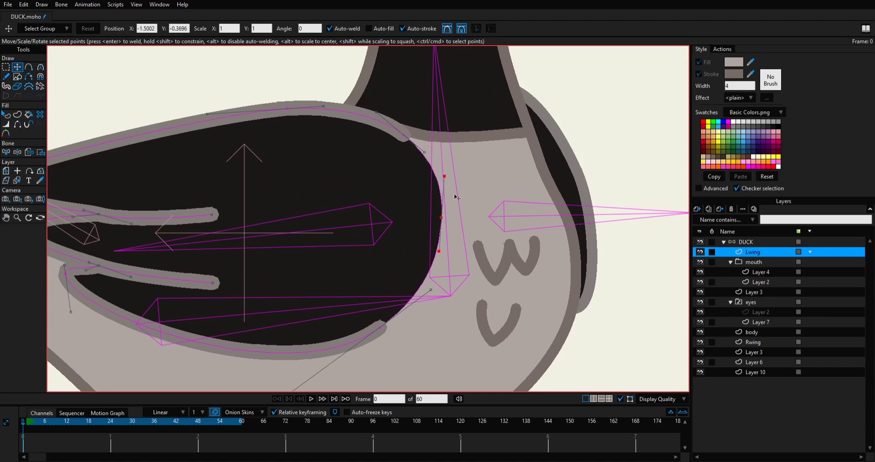
drag(440, 223, 444, 224)
scroll(391, 261, down, 6)
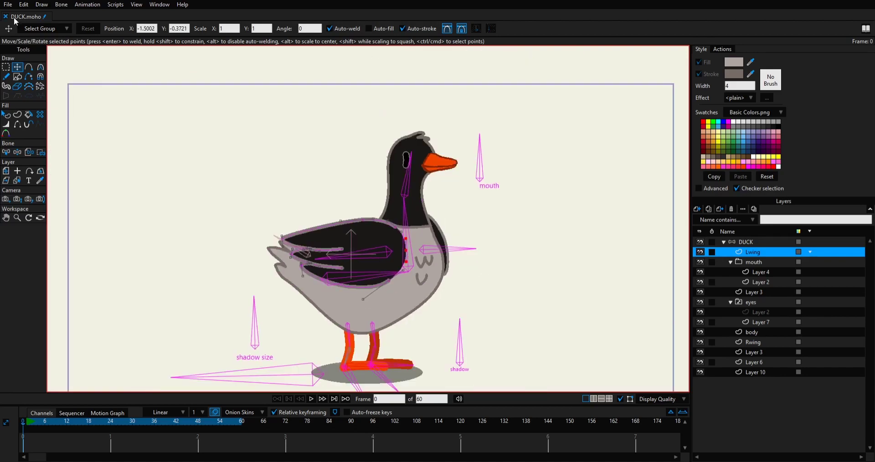
- Export the current frame to SVG as DUCK.svg in the Export folder, replacing the existing file
click(9, 4)
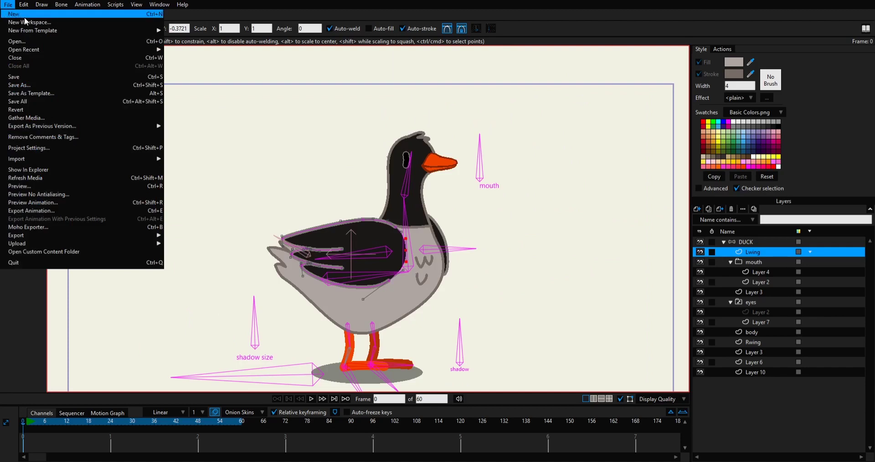
mouse_move(113, 235)
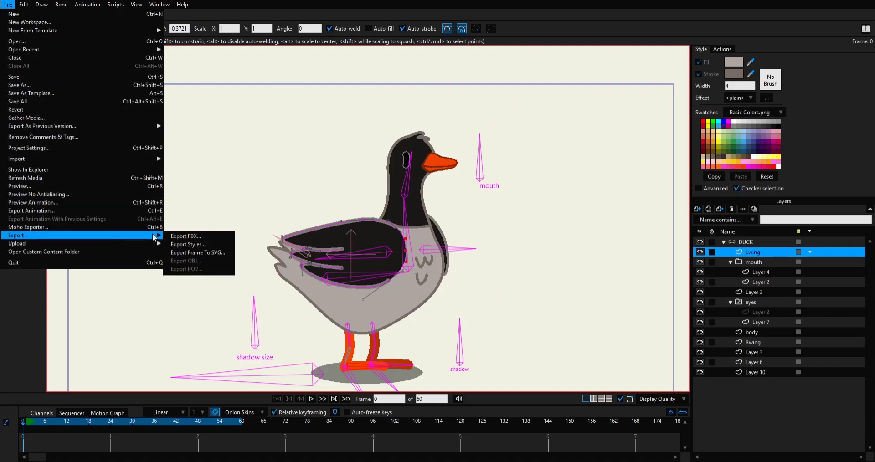
click(228, 253)
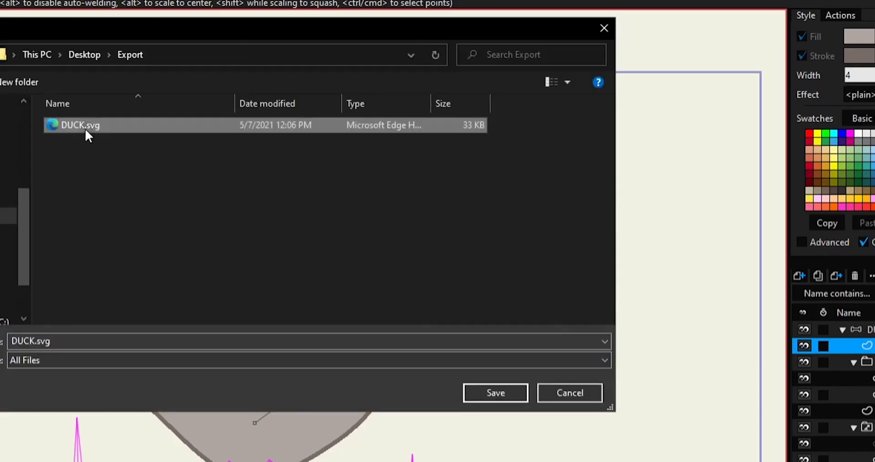
click(505, 397)
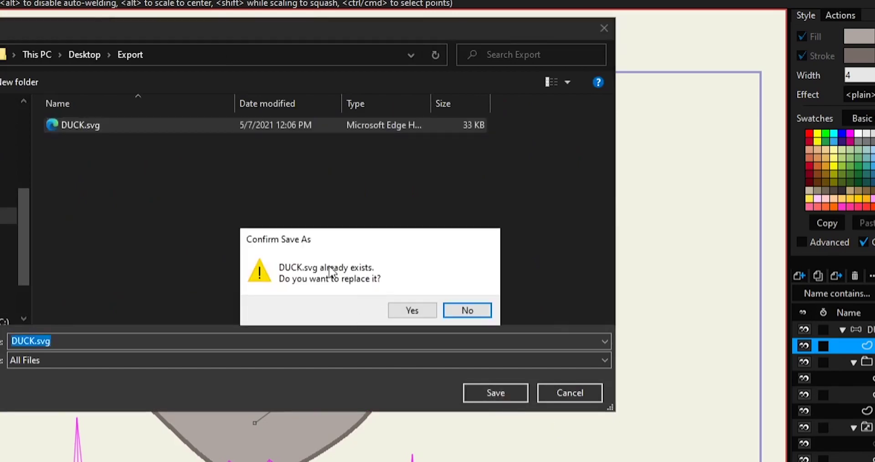
click(412, 311)
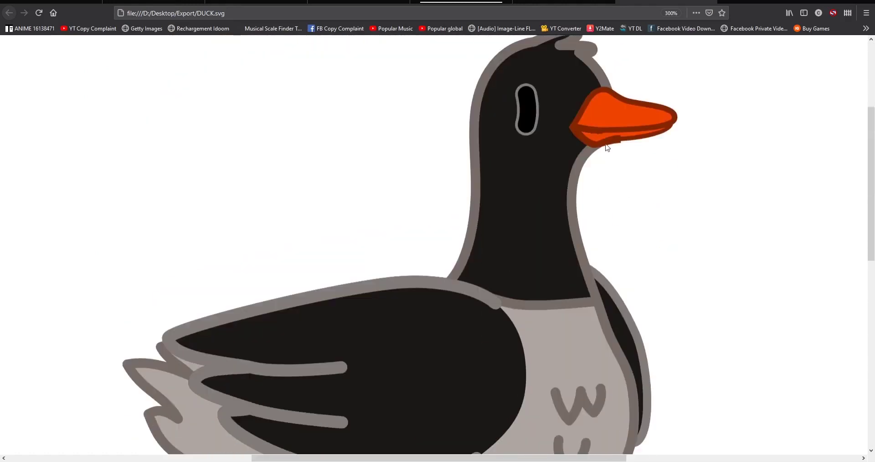
scroll(573, 246, down, 5)
scroll(574, 242, up, 7)
scroll(576, 241, down, 6)
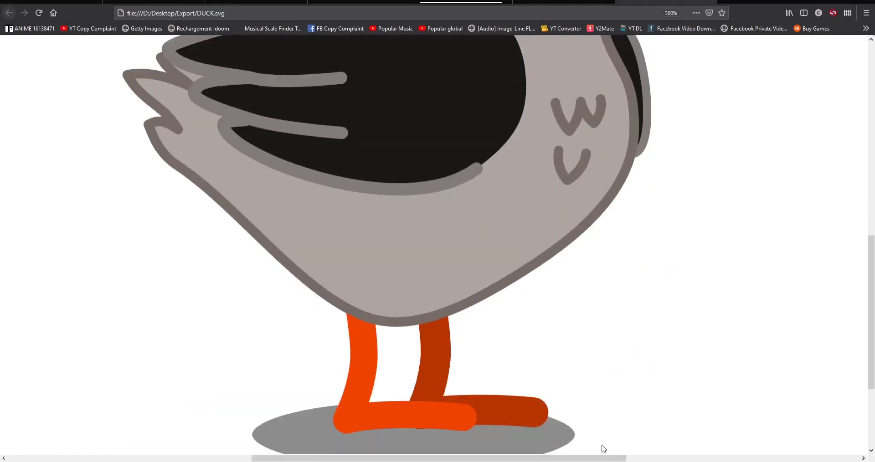
- In Blender, delete the old duck object, import the new DUCK.svg as Grease Pencil and check the result
key(ctrl+Tab)
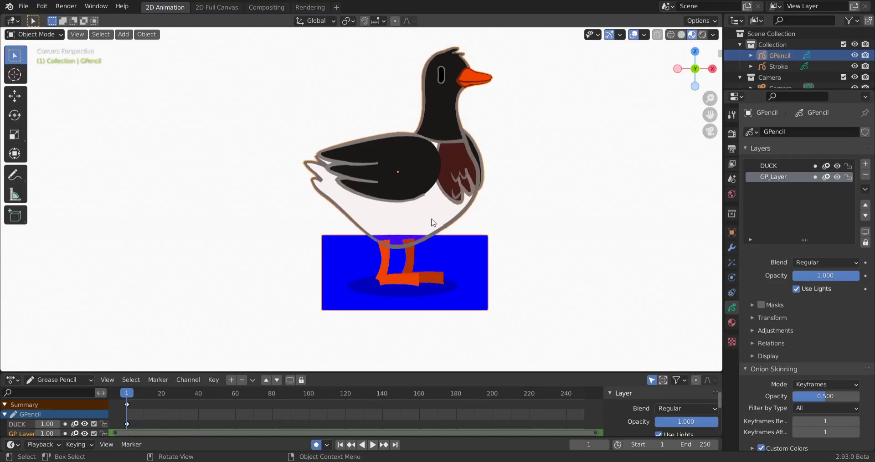
key(Delete)
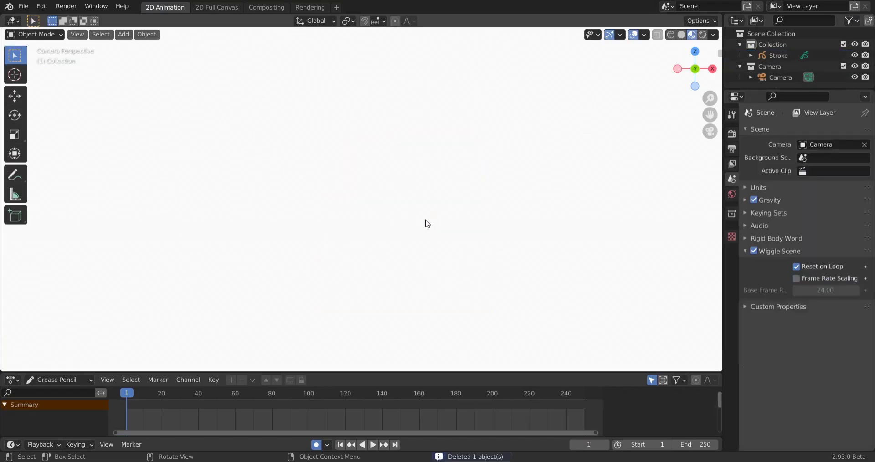
click(23, 6)
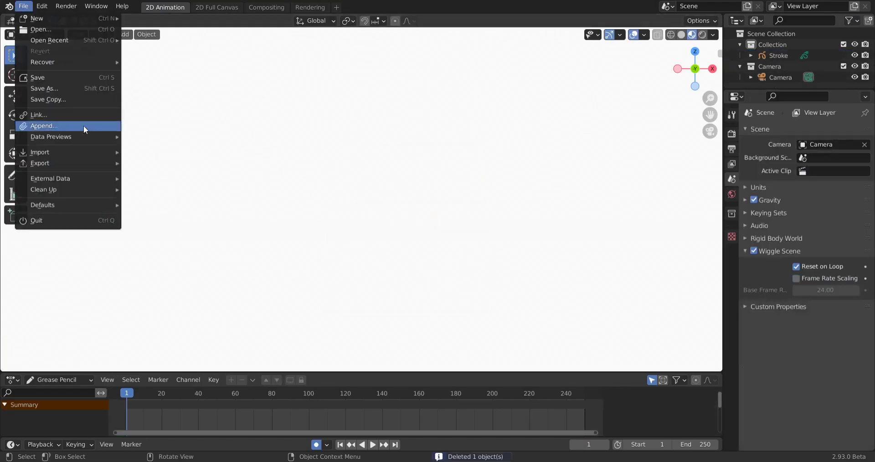
mouse_move(101, 152)
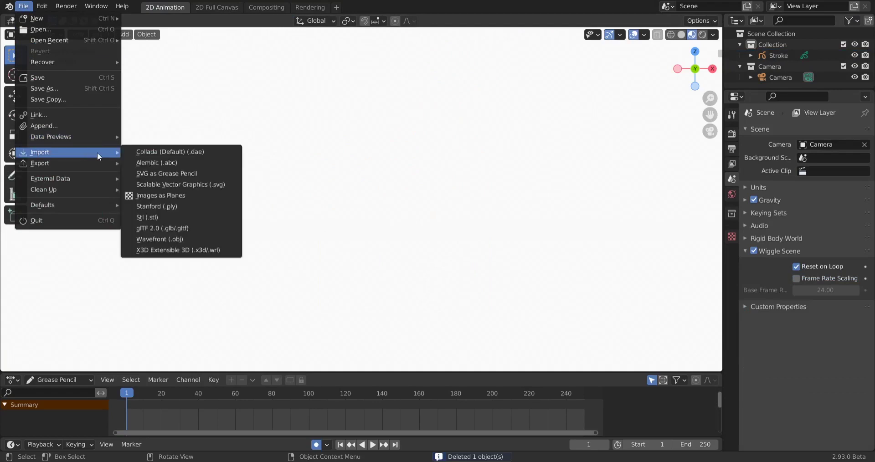
click(178, 184)
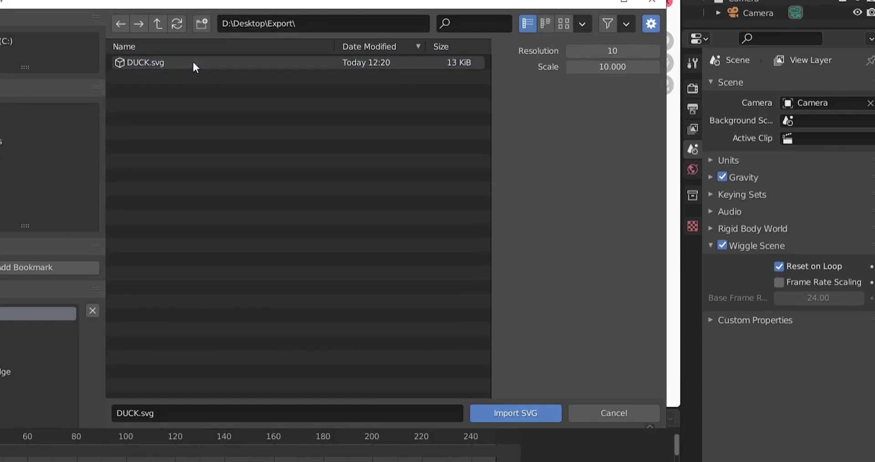
key(Return)
scroll(318, 115, up, 4)
scroll(318, 116, down, 2)
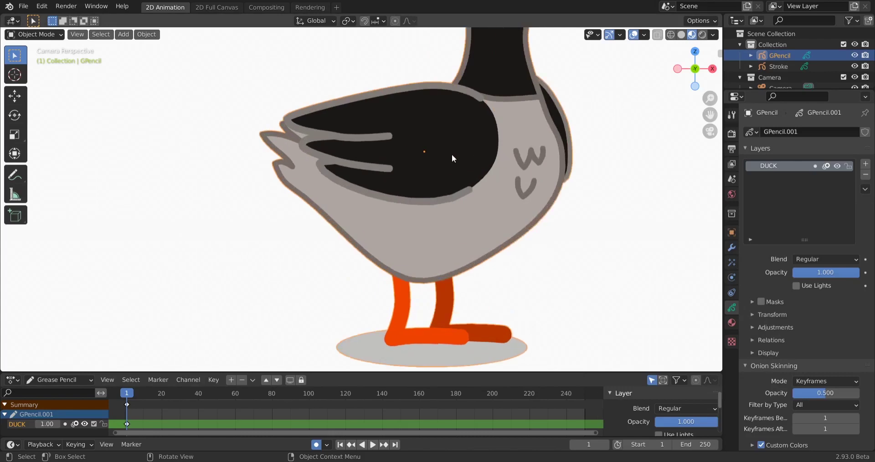
scroll(452, 154, up, 4)
scroll(460, 156, down, 6)
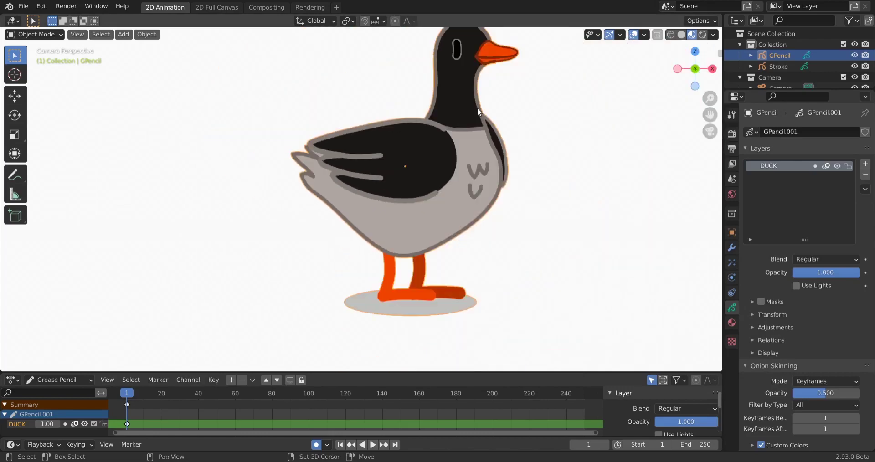
scroll(477, 108, up, 2)
scroll(433, 191, down, 3)
- Put the duck in Edit Mode with point selection, select the wing's lower outline stroke and enable Curve Editing
key(ctrl+Tab)
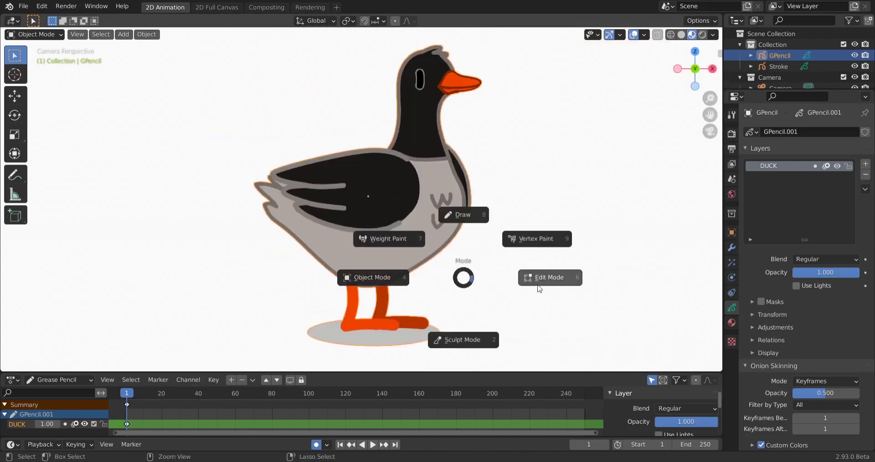
click(533, 288)
scroll(434, 264, up, 5)
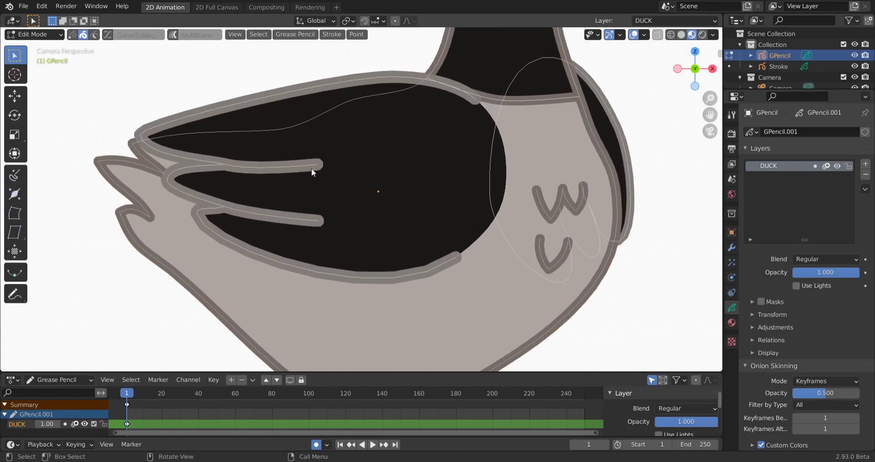
click(72, 35)
click(393, 277)
click(108, 35)
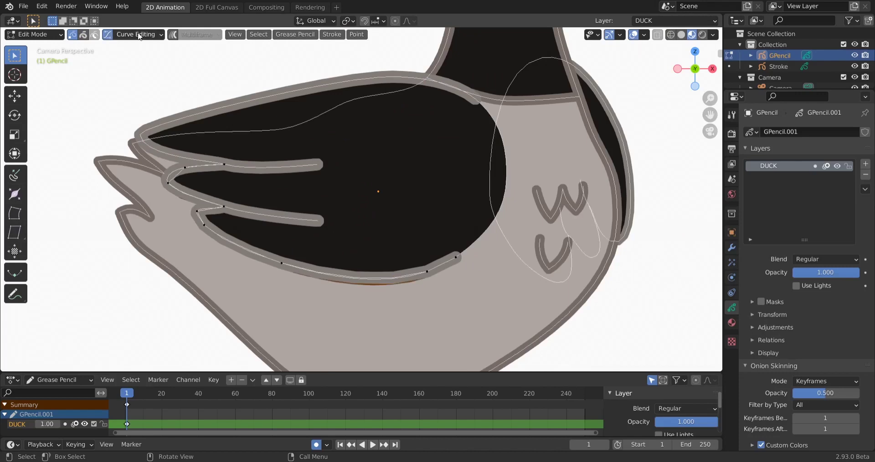
- Turn off Adaptive Resolution in the Curve Editing settings and confirm the Curve Resolution value
click(157, 35)
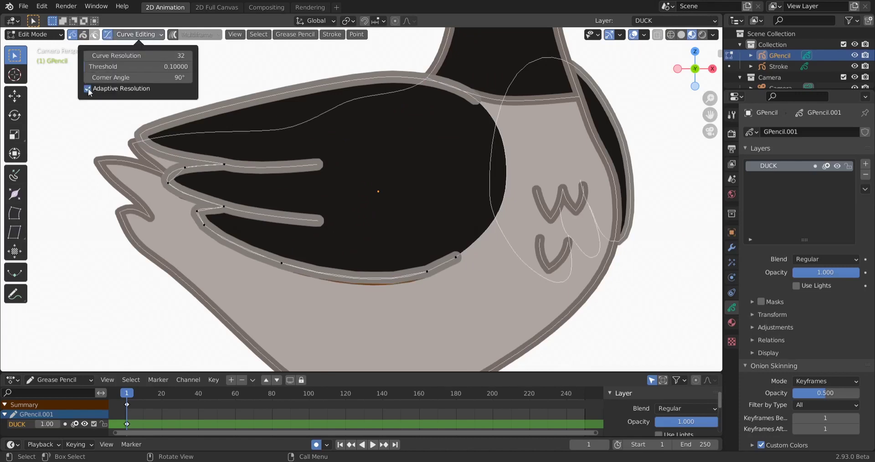
click(86, 89)
double_click(181, 56)
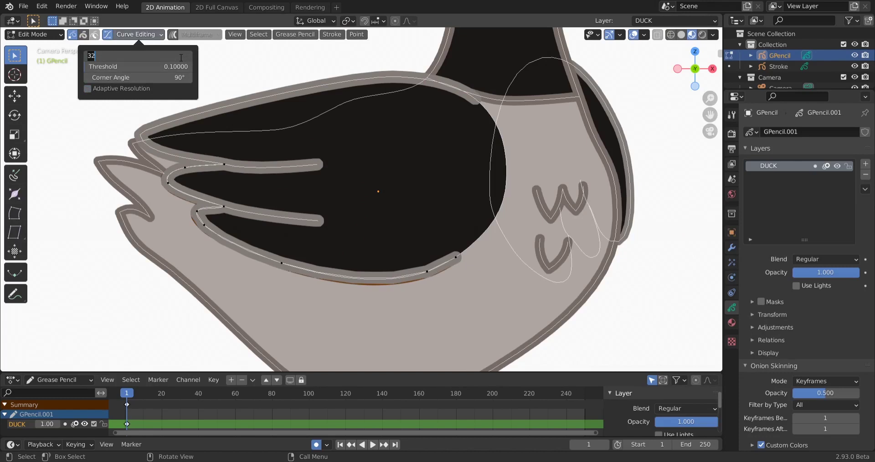
key(Return)
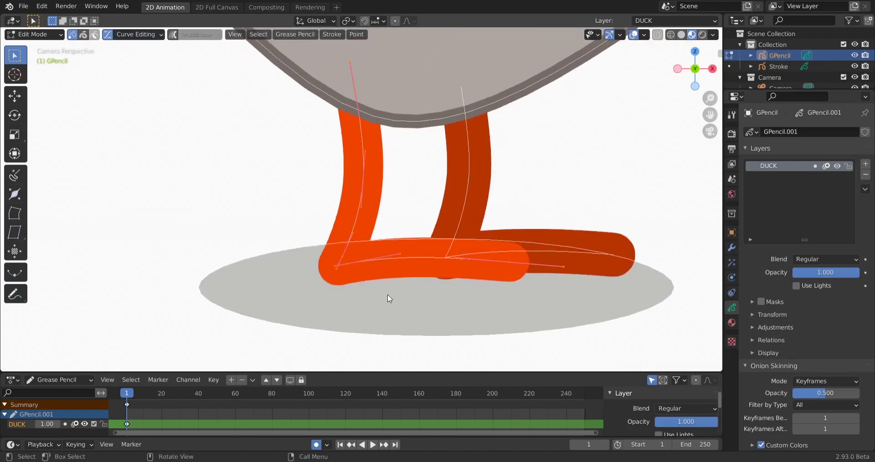
- Select the middle curve point of the front leg and thin the stroke there with Shrink/Fatten
click(365, 179)
key(alt+s)
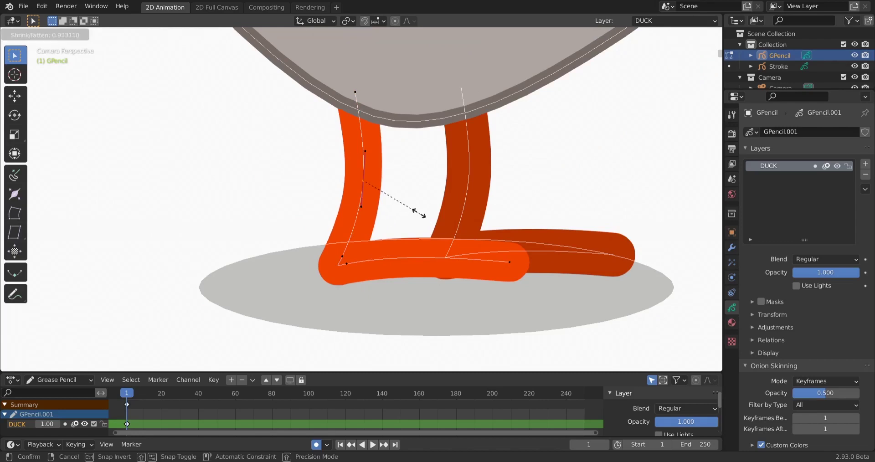
click(421, 221)
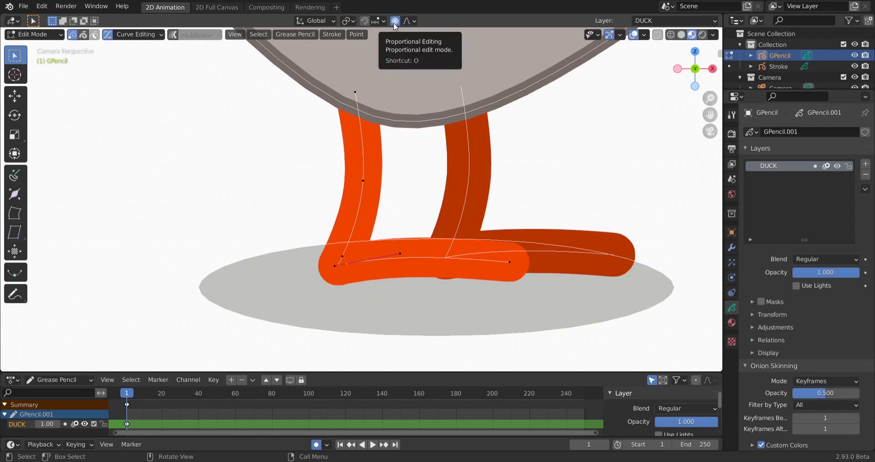
- With Proportional Editing on, Shrink/Fatten the front leg's ankle point to about 0.77, adjusting the influence radius to cover the ankle
key(alt+s)
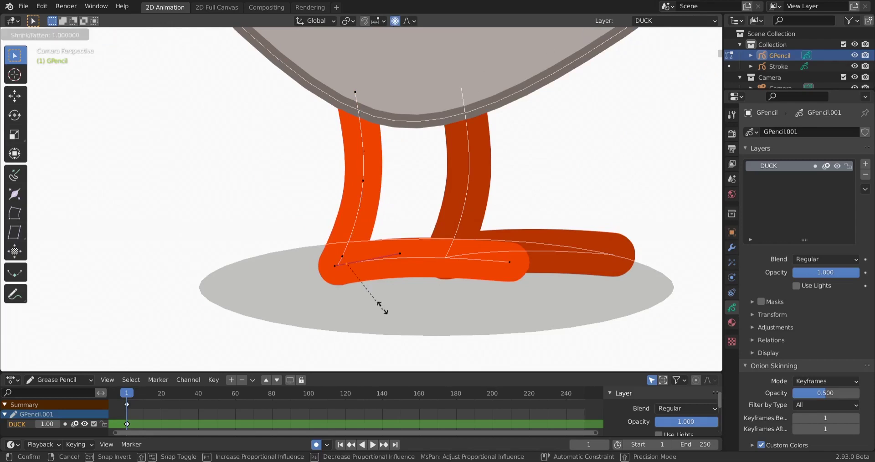
scroll(391, 310, down, 4)
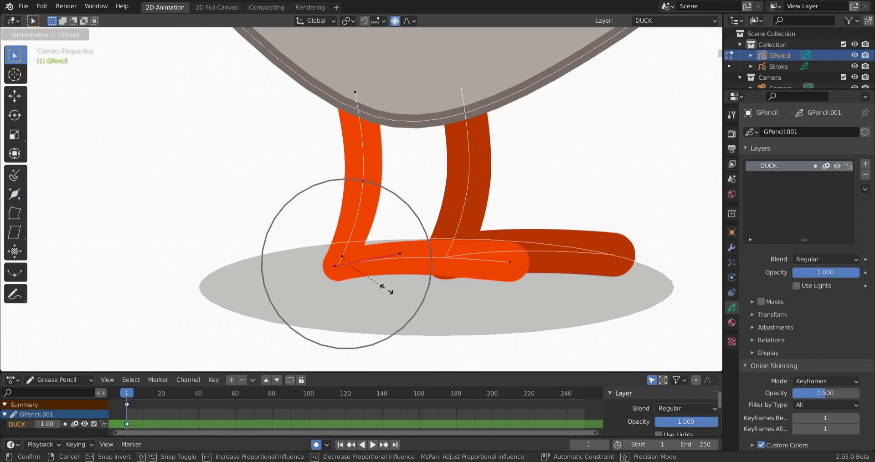
click(392, 289)
scroll(412, 240, down, 4)
scroll(411, 236, down, 4)
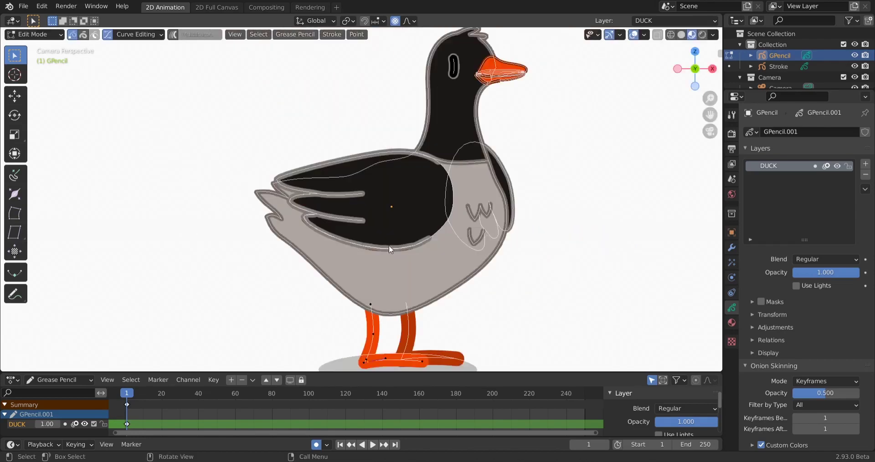
- Select the wing's lower outline stroke and add a new layer named "f wing"
click(388, 247)
click(865, 164)
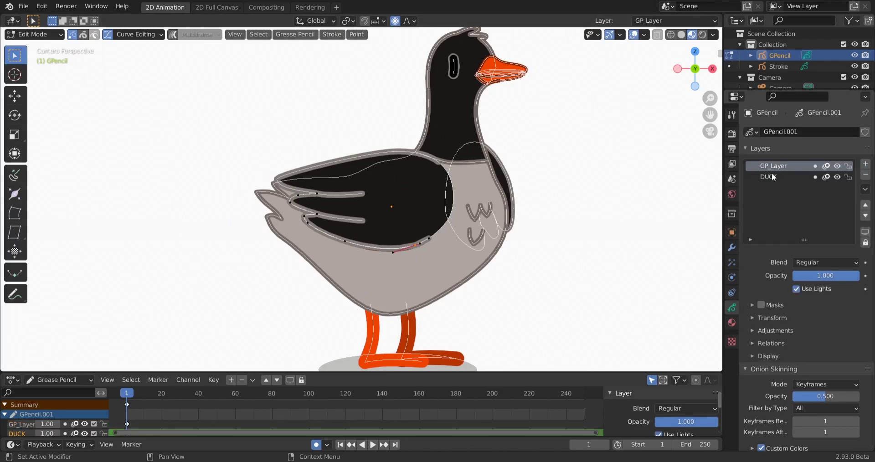
text(f wing)
key(Return)
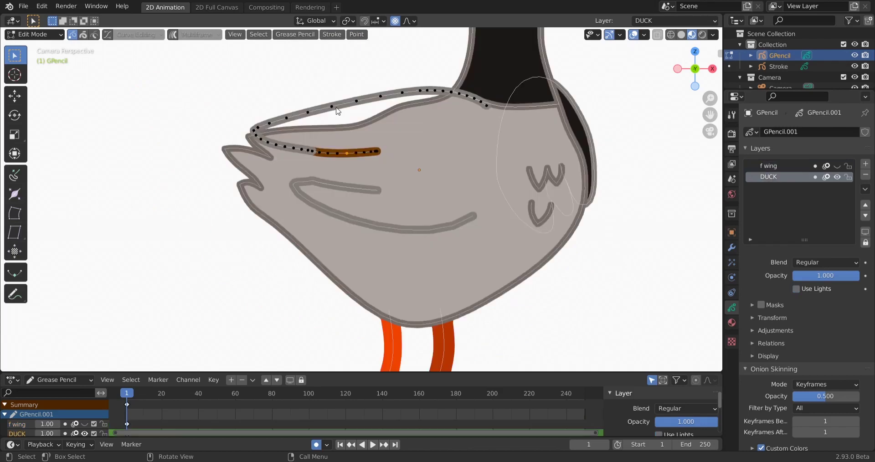
- Turn Proportional Editing off and move the wing's brown upper outline stroke off the body, out beyond the tail
click(336, 108)
key(a)
key(o)
key(g)
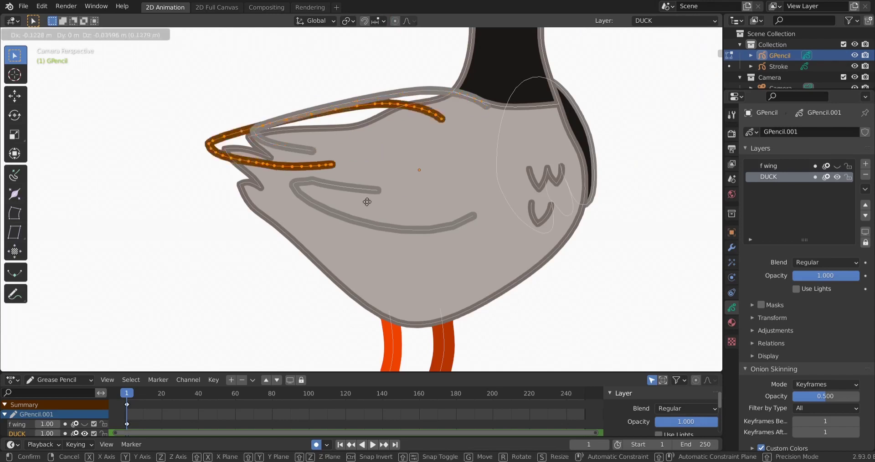
click(168, 141)
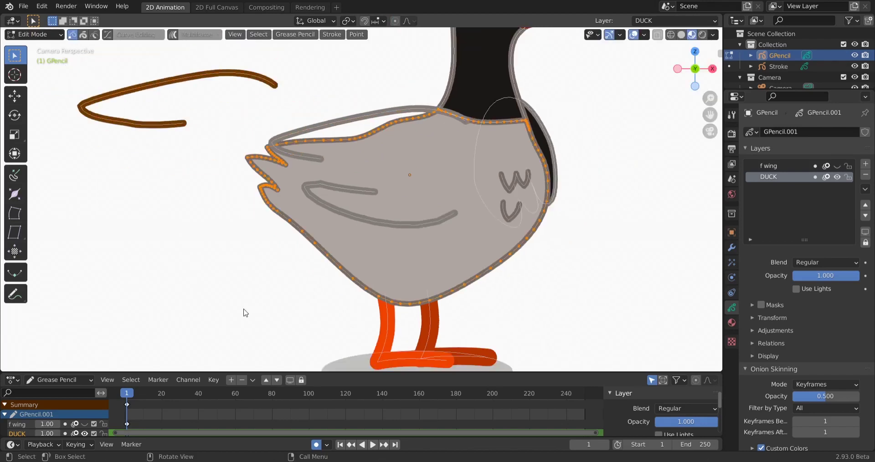
- Move the grey body shape out in front of the duck and the wing's lower outline stroke down behind the legs
key(g)
click(566, 281)
click(417, 226)
key(l)
key(g)
click(234, 305)
- Select the linked points of the grey upper wing outline segment and move it up, away from the neighbouring strokes
click(412, 109)
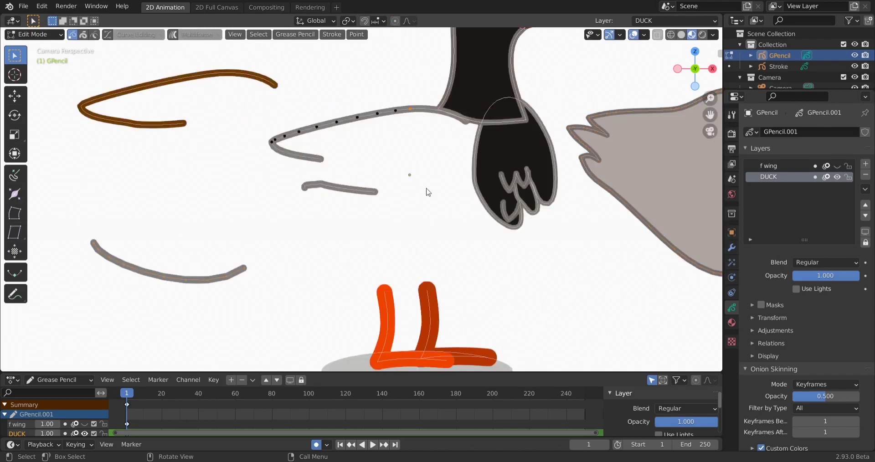
key(ctrl+l)
key(g)
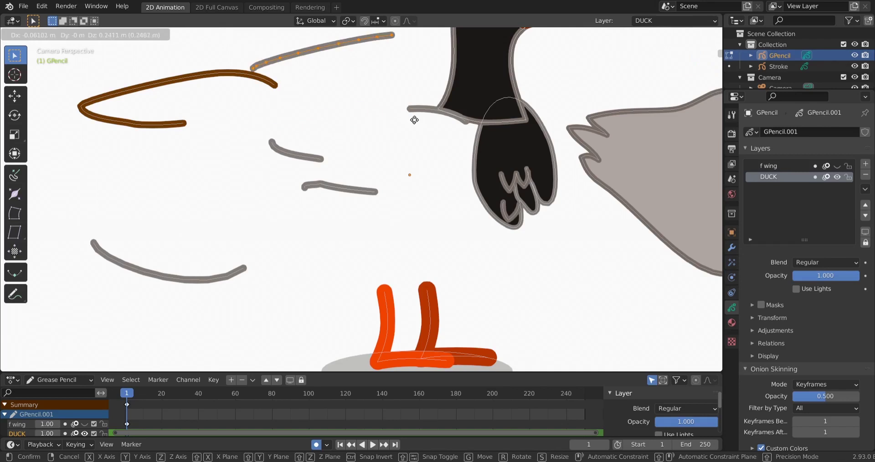
click(412, 121)
scroll(408, 178, up, 1)
scroll(406, 96, down, 2)
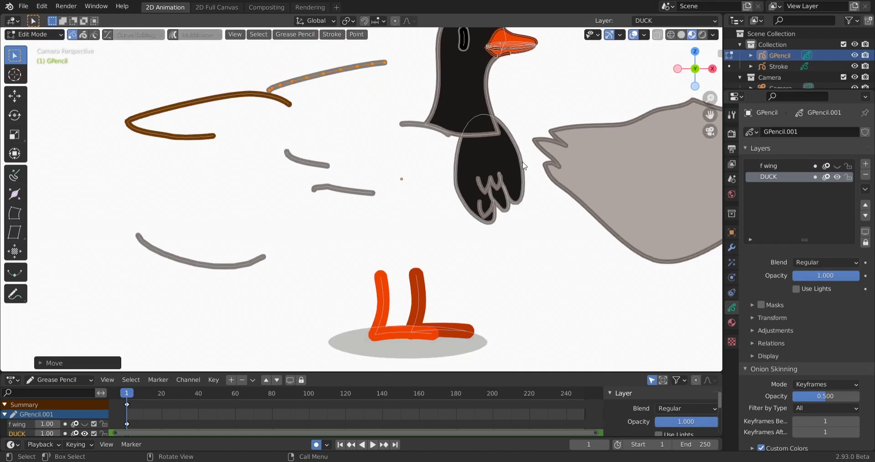
- Move the far wing's black fill off its outline to below the body shape and separate small strokes of that wing
click(522, 165)
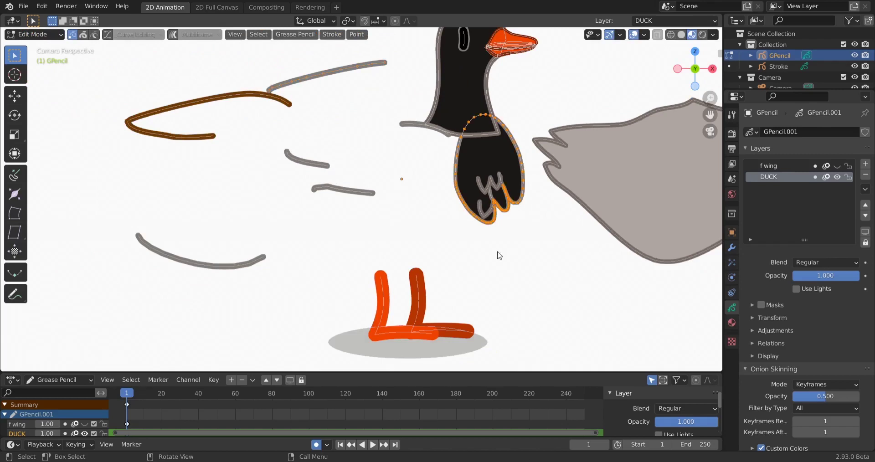
key(g)
click(560, 343)
scroll(563, 333, up, 3)
click(563, 332)
click(539, 210)
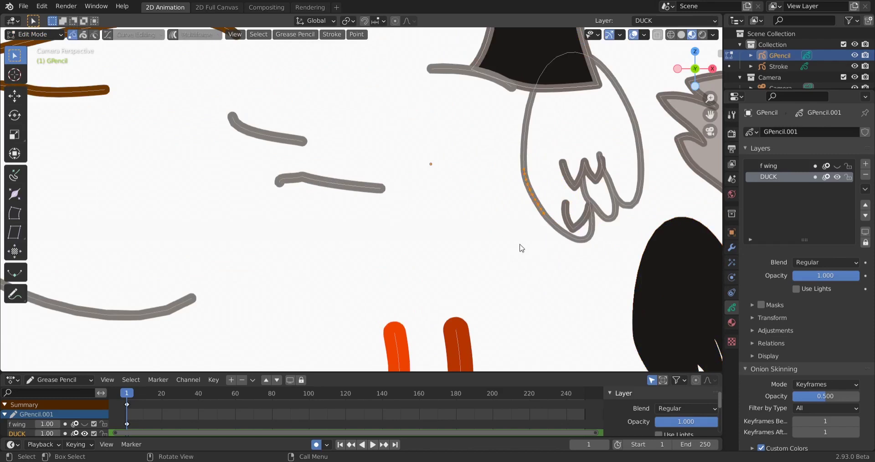
scroll(521, 248, down, 5)
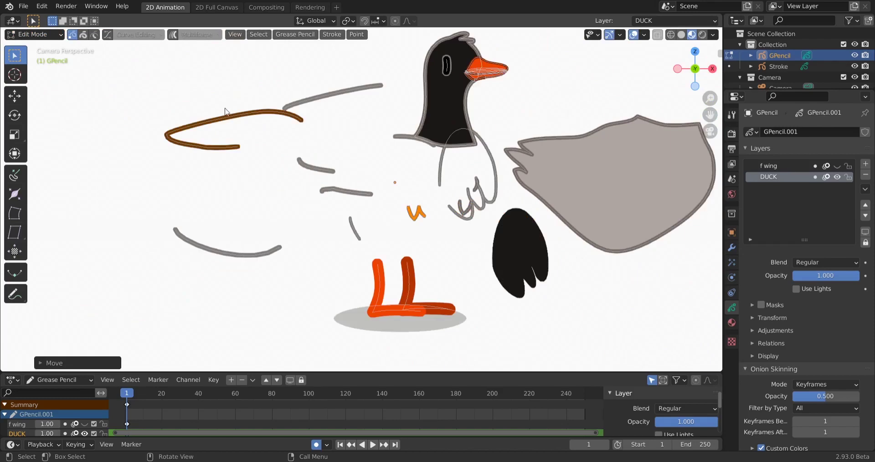
click(240, 118)
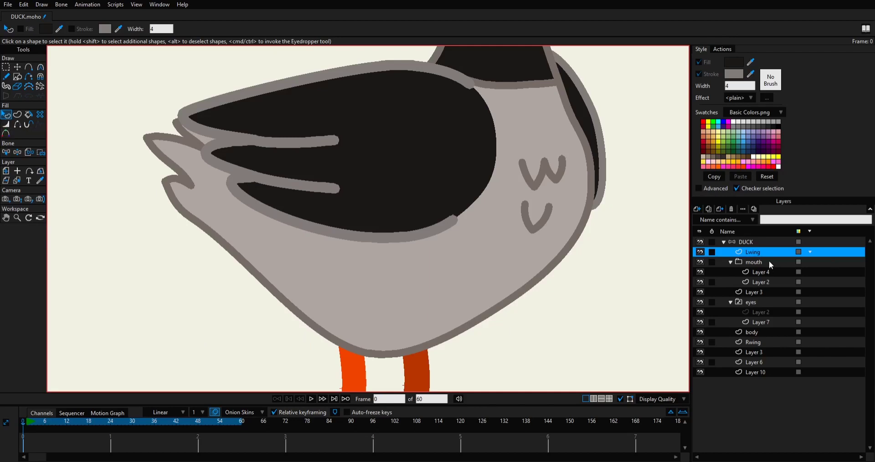
- In Moho, lower the left wing's filled shape behind the duplicate brown outline and delete that brown outline shape
click(371, 237)
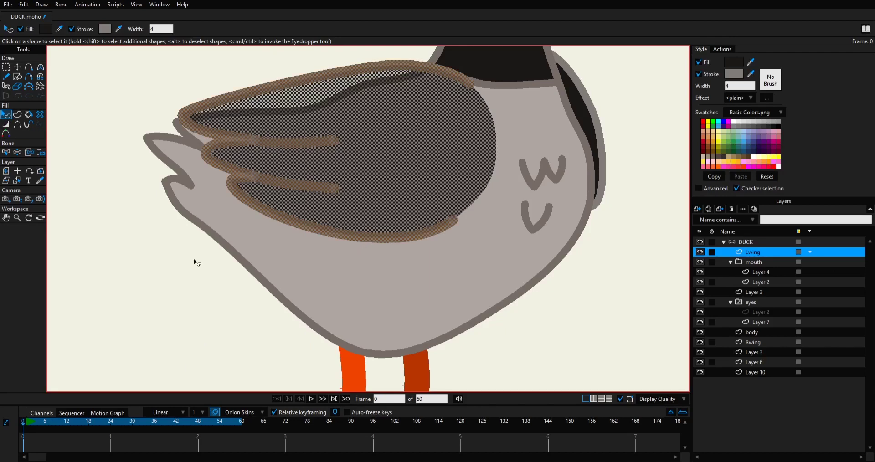
key(Down)
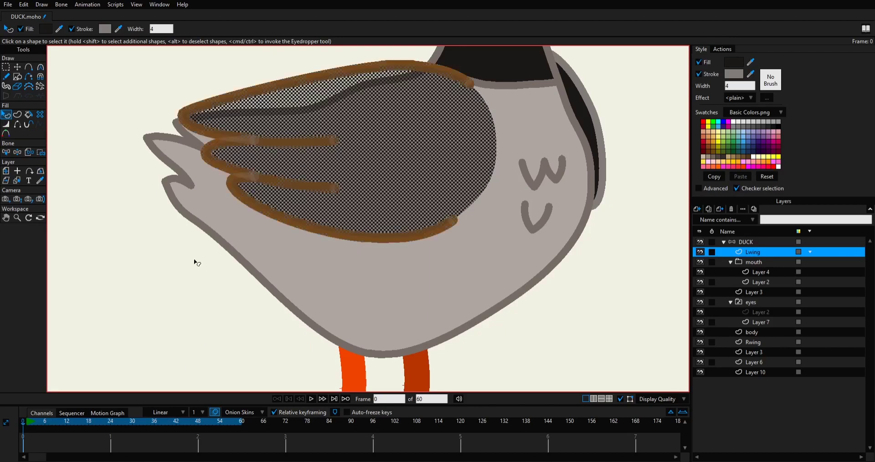
click(194, 263)
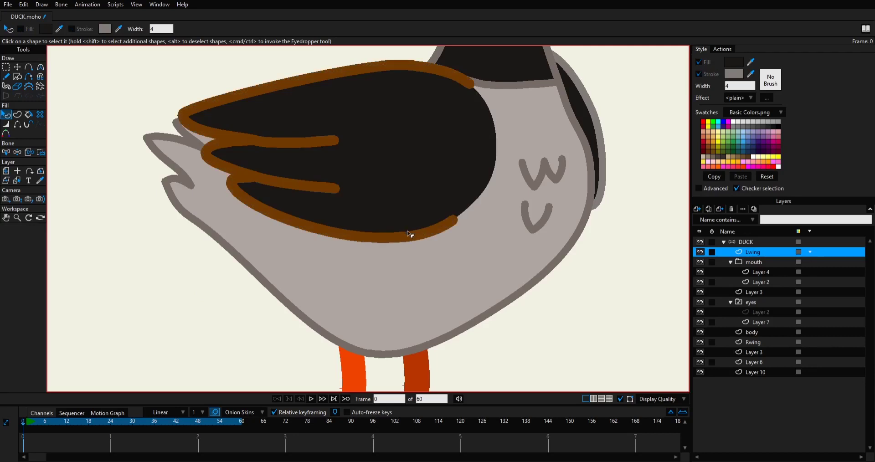
click(420, 236)
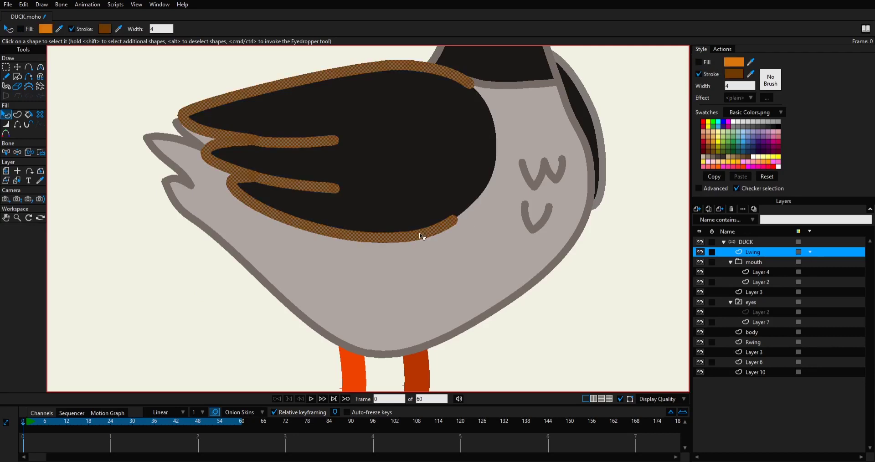
key(Delete)
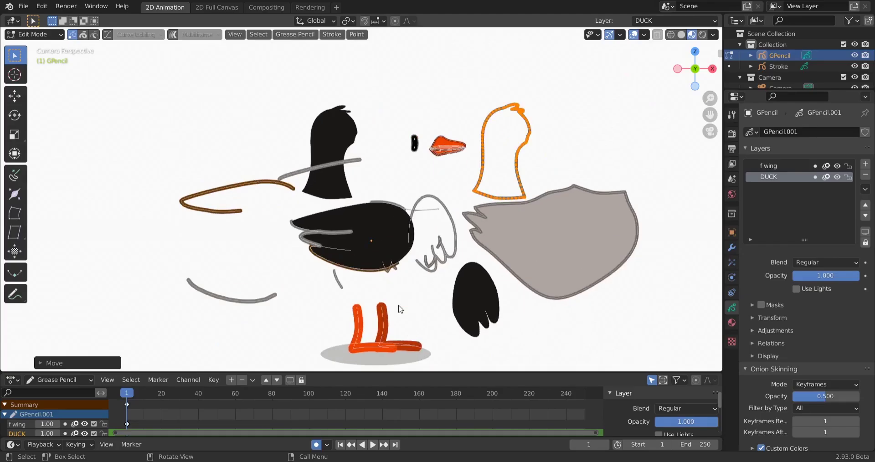
- In Blender, examine the separated duck parts at different distances and make the f wing layer active
scroll(405, 293, up, 2)
shift+middle_drag(405, 293, 409, 256)
scroll(409, 256, down, 2)
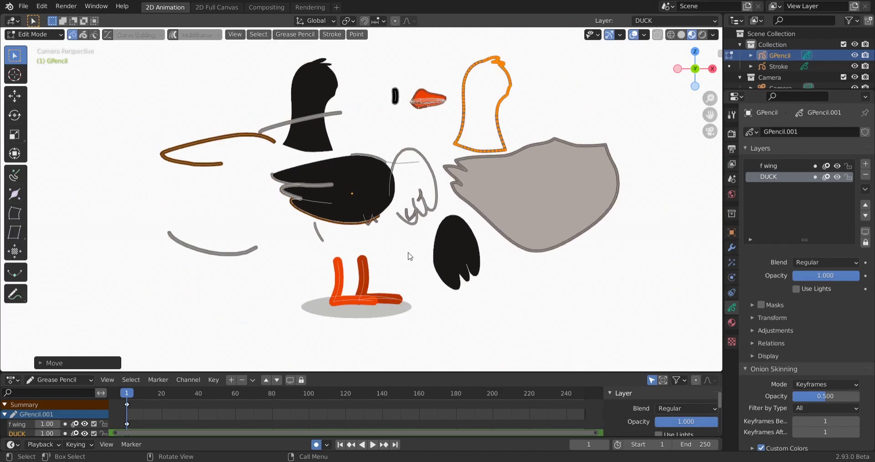
scroll(410, 256, up, 1)
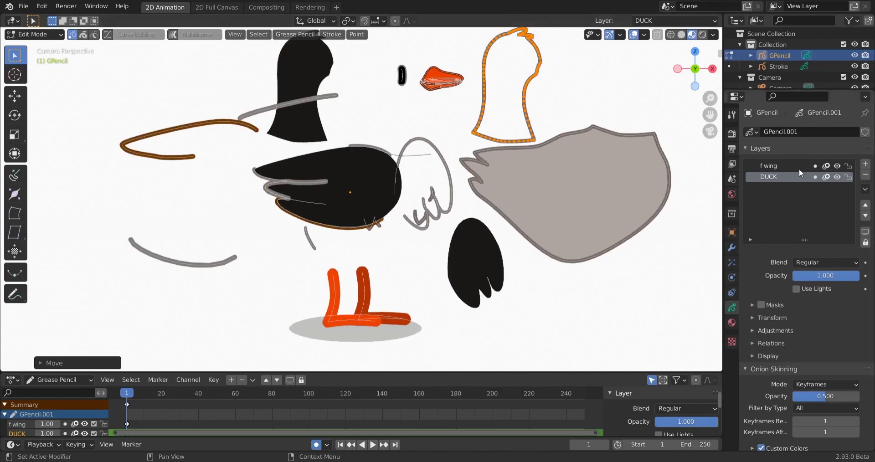
scroll(334, 246, down, 2)
scroll(334, 247, up, 2)
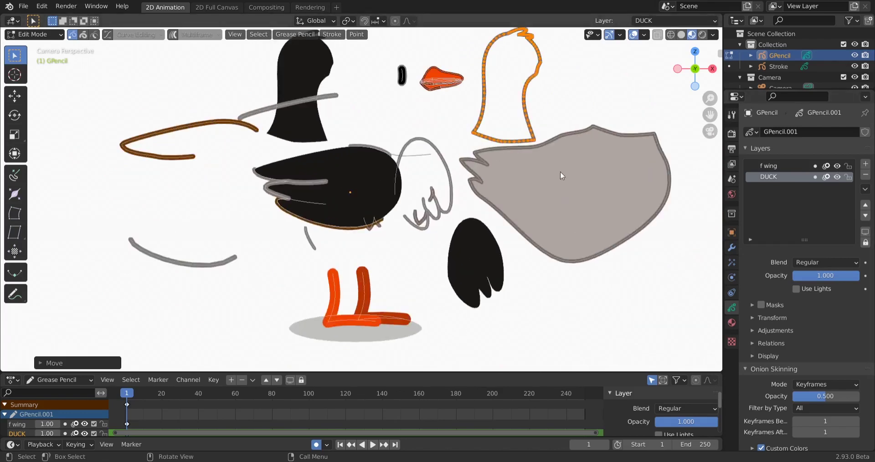
click(781, 170)
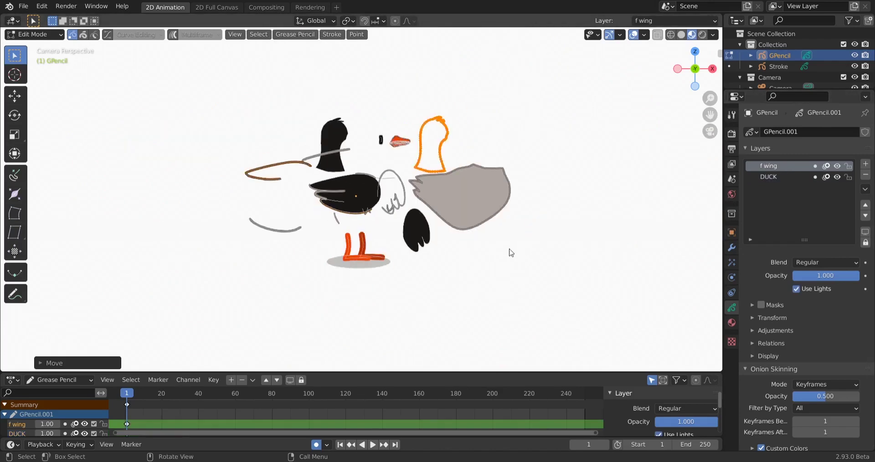
scroll(518, 251, down, 3)
scroll(506, 249, up, 2)
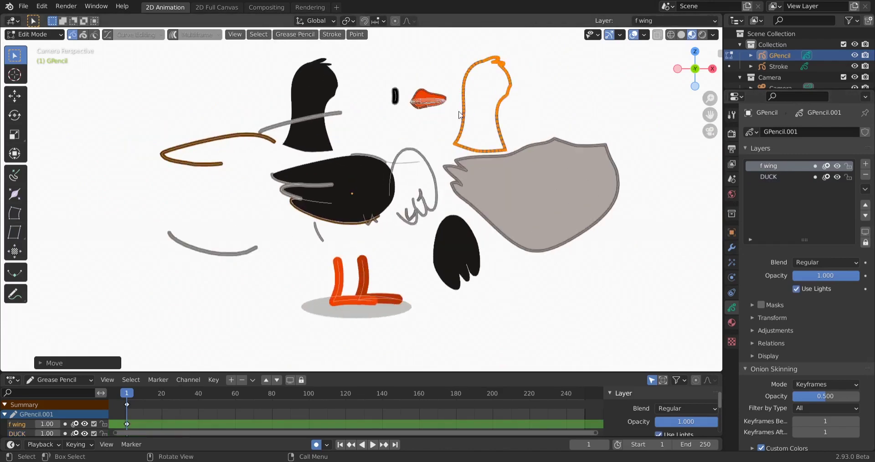